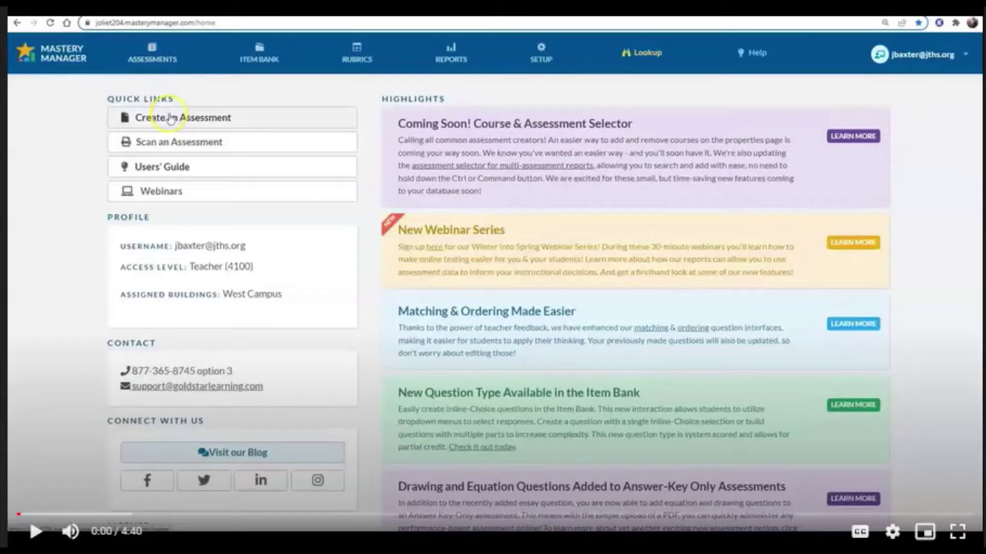
# - Start a new answer key-only assessment named 'AP Biology Practice Exam #1'
pyautogui.click(35, 532)
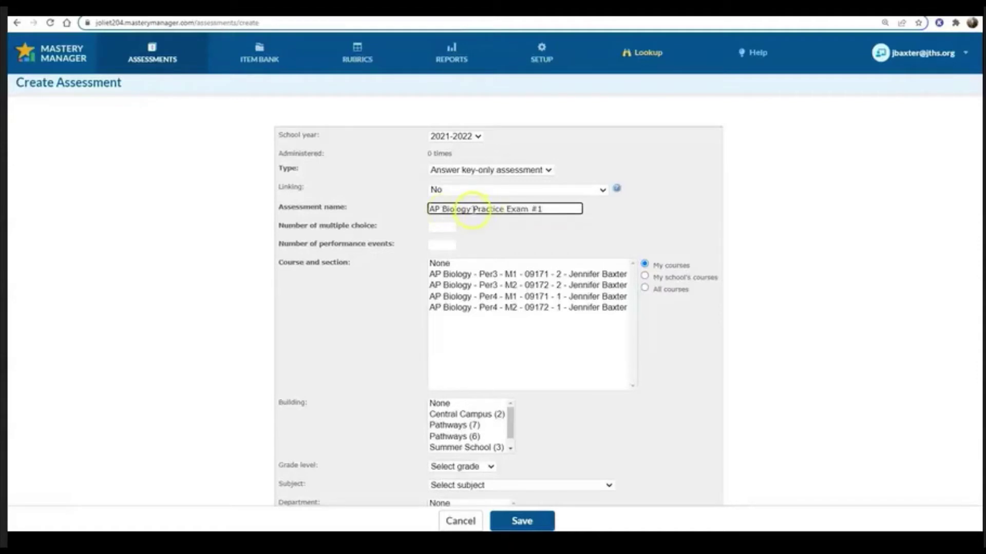
# - Rename the assessment 'AP Biology 2020 Practice Exam #1' and enter 60 multiple-choice questions
pyautogui.write('2020')
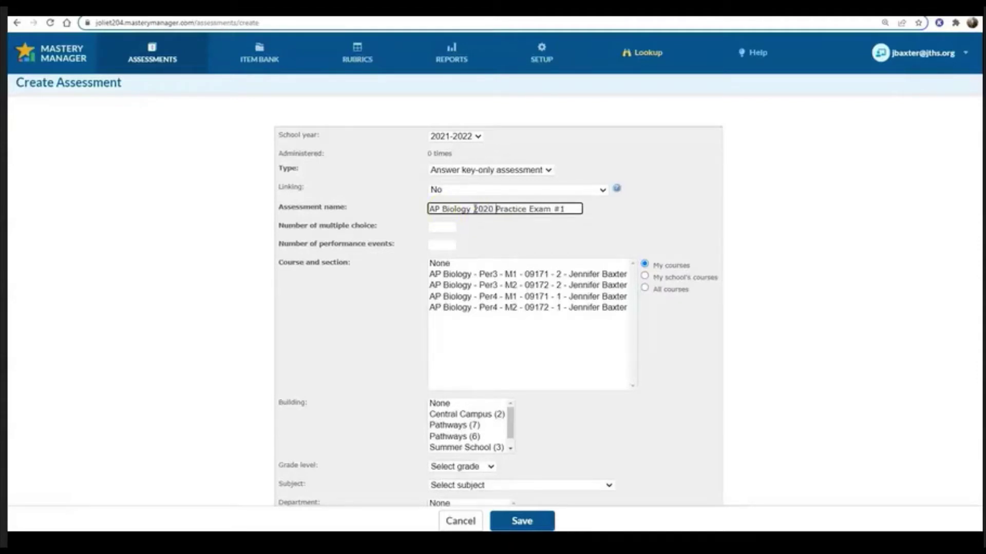
pyautogui.click(442, 227)
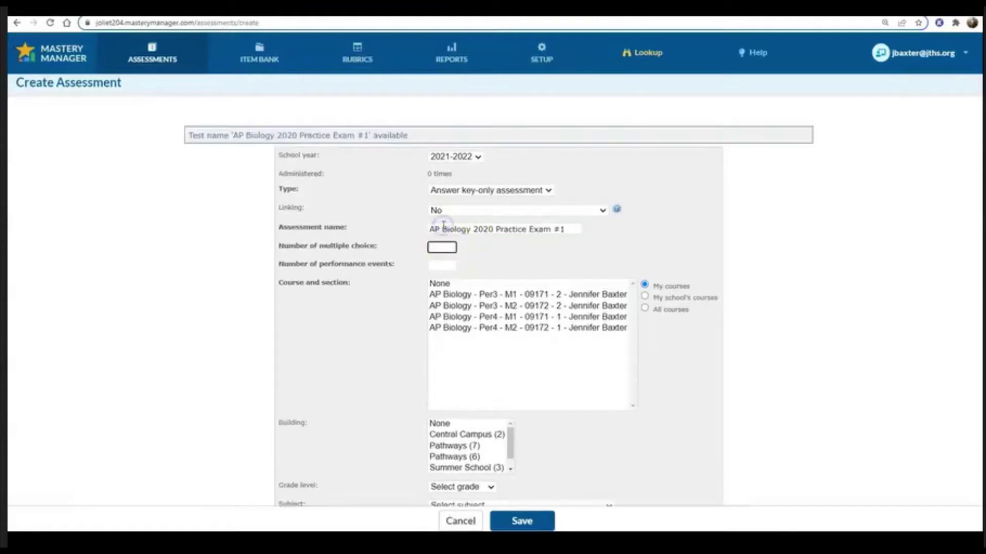
pyautogui.write('60')
pyautogui.click(447, 265)
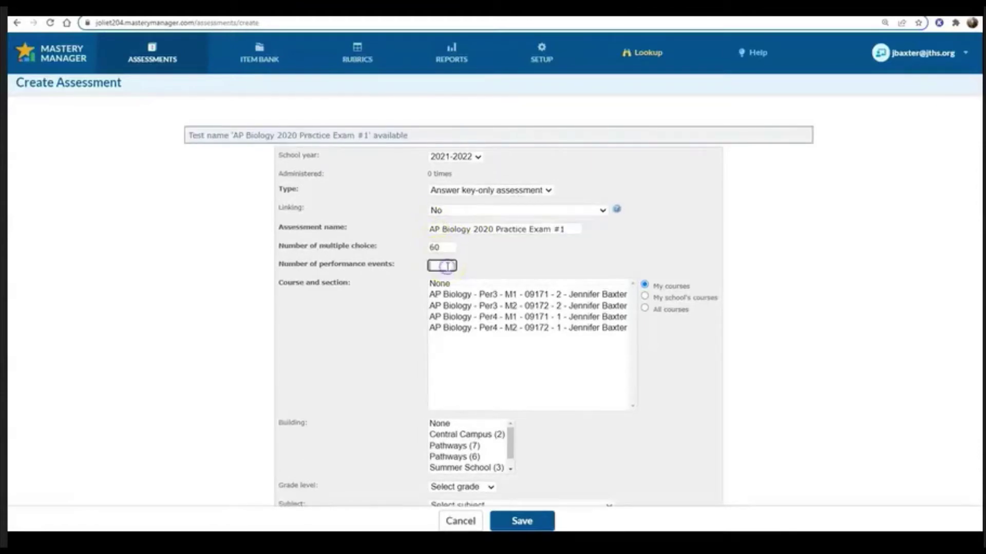
# - Enter 6 performance events and list all school courses, scrolling to AP Biology
pyautogui.write('6')
pyautogui.click(646, 310)
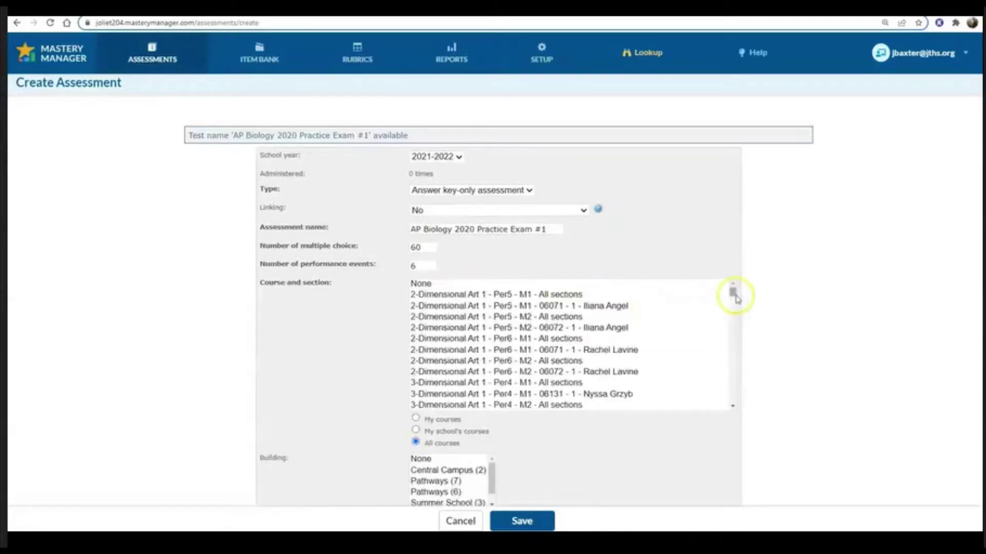
pyautogui.click(734, 293)
pyautogui.moveTo(734, 293); pyautogui.dragTo(734, 312)
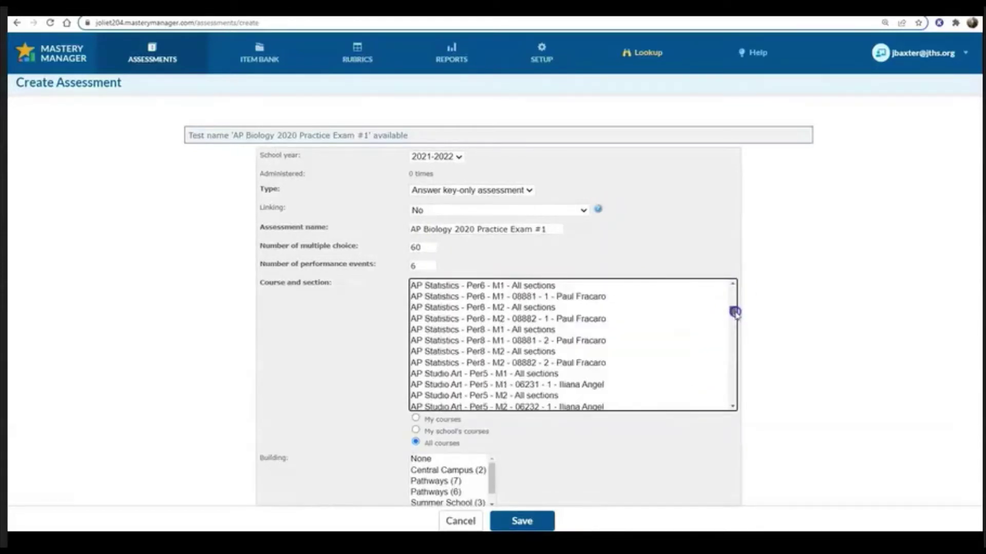
pyautogui.scroll(10, 591, 339)
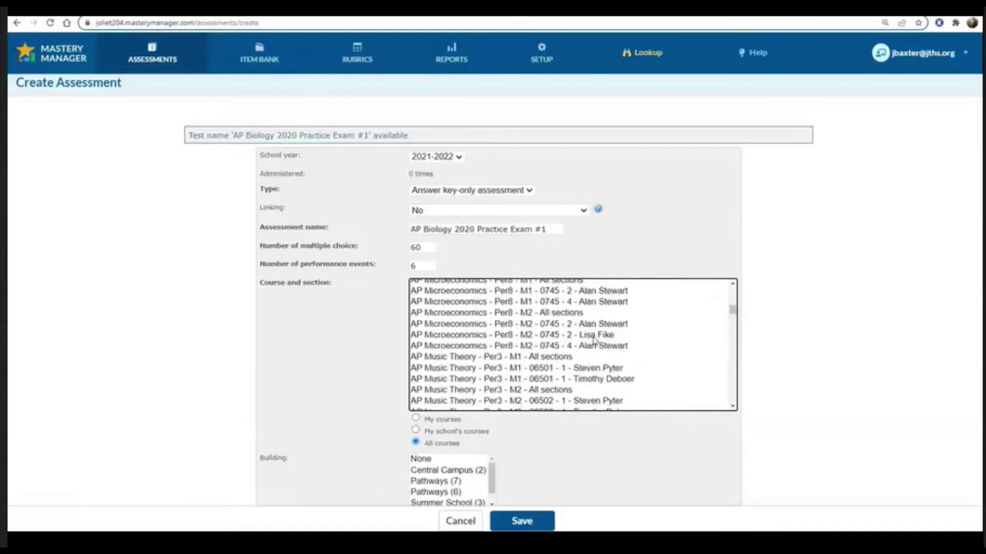
pyautogui.scroll(15, 594, 340)
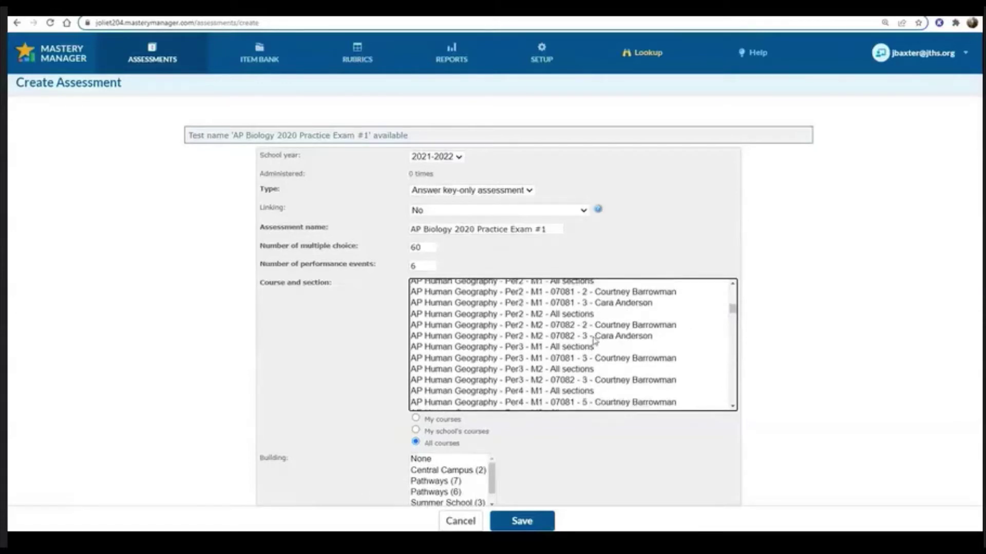
pyautogui.scroll(15, 594, 339)
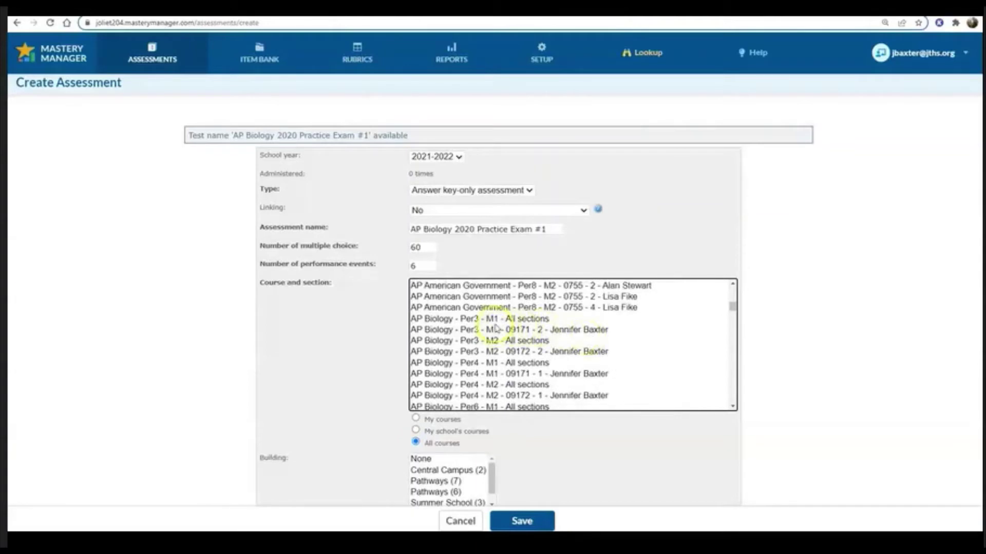
# - Assign the AP Biology Per3, Per4 and Per6 M2 All sections
pyautogui.click(500, 342)
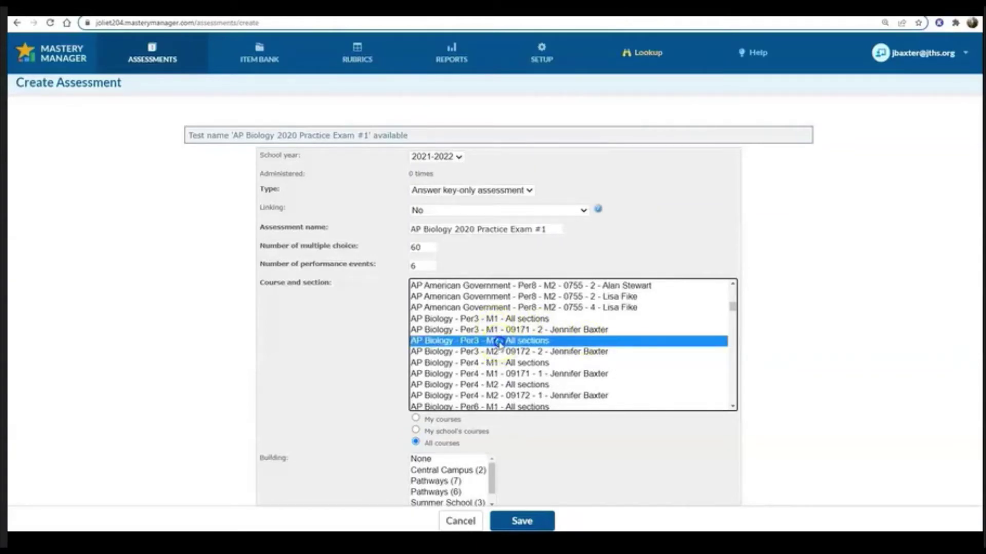
pyautogui.scroll(-2, 513, 343)
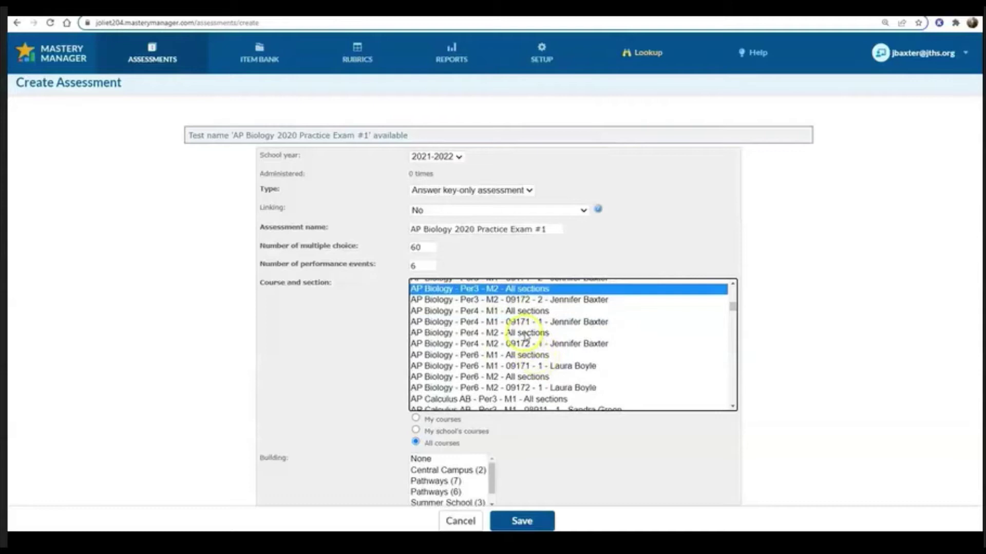
pyautogui.keyDown('ctrl'); pyautogui.click(524, 334); pyautogui.keyUp('ctrl')
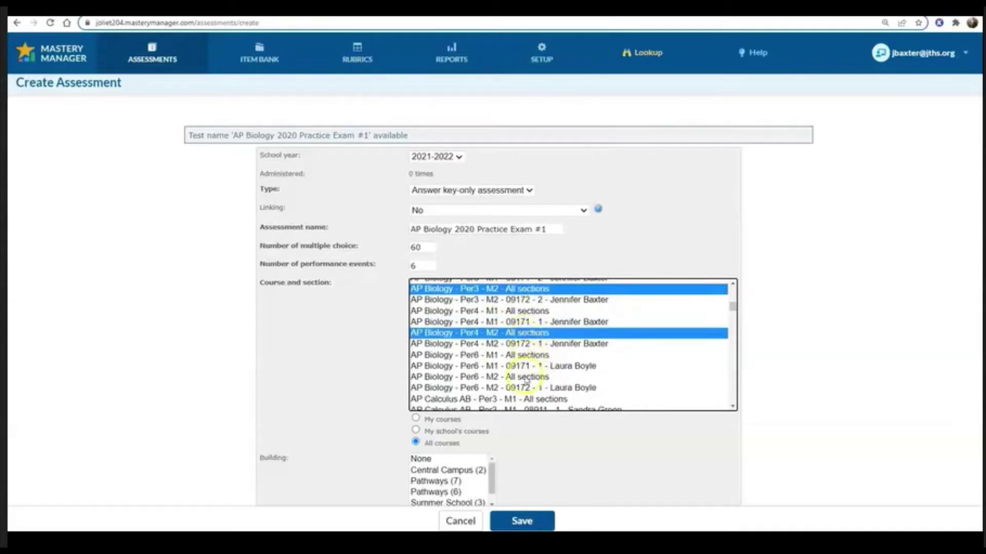
pyautogui.keyDown('ctrl'); pyautogui.click(521, 378); pyautogui.keyUp('ctrl')
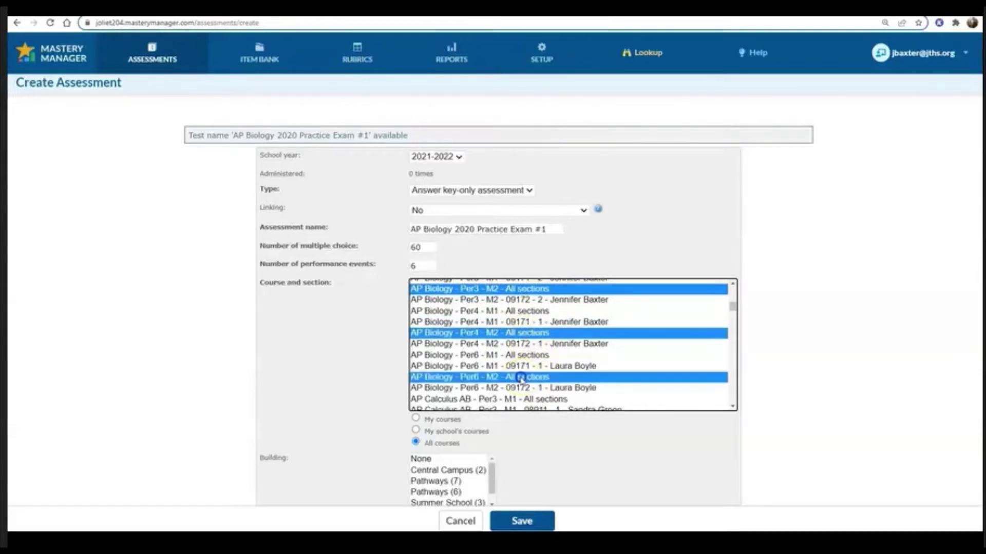
# - Save the assessment, then set grade level to Grade 12 and subject to Science
pyautogui.click(523, 523)
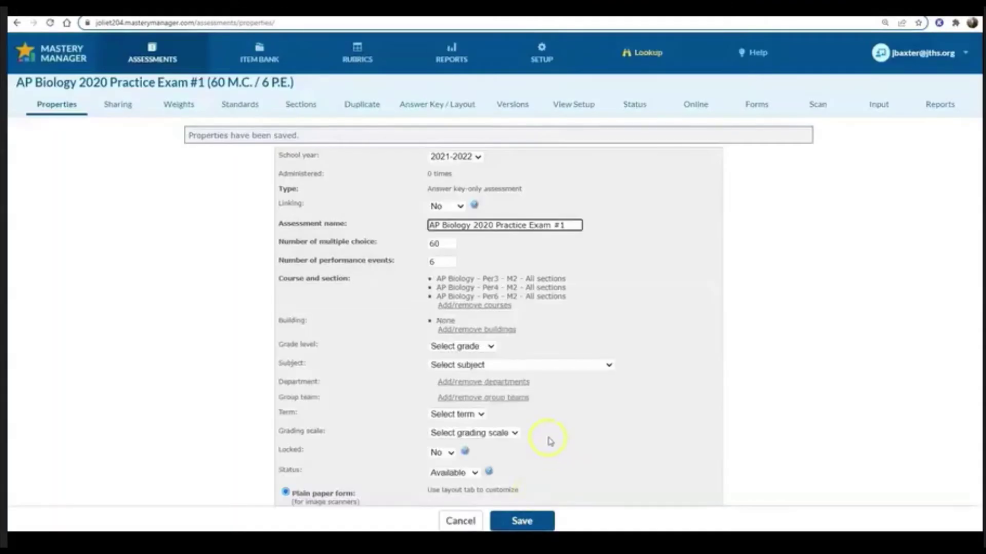
pyautogui.scroll(-2, 550, 441)
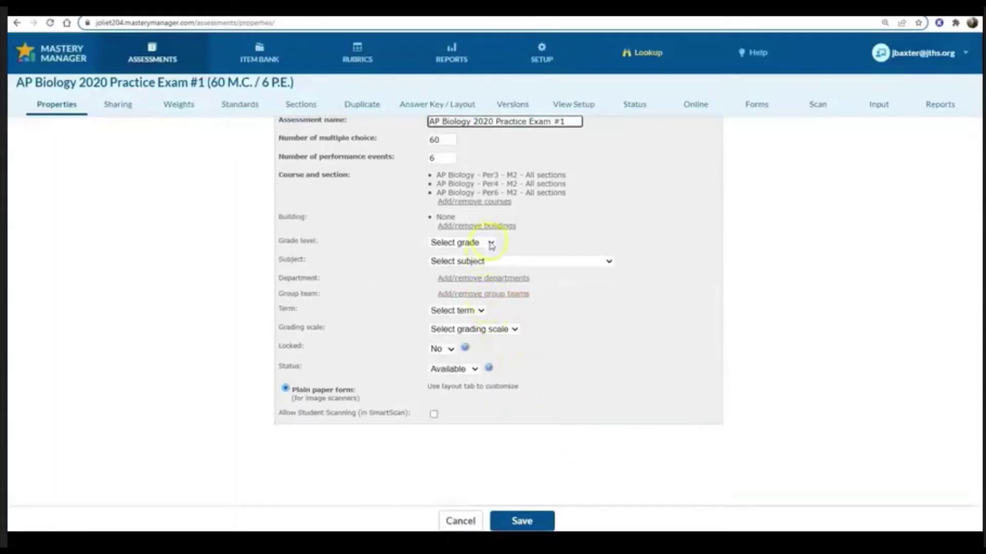
pyautogui.click(491, 245)
pyautogui.click(483, 400)
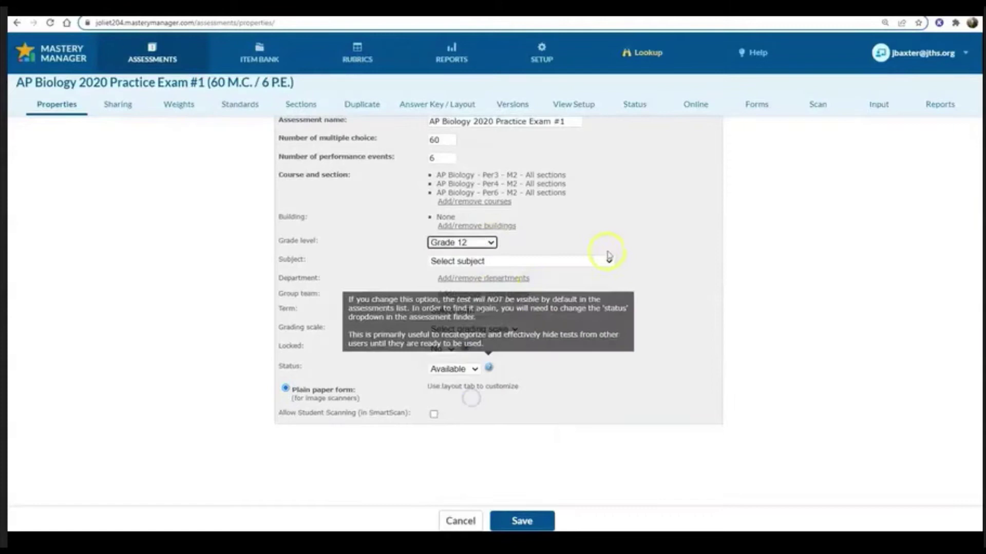
pyautogui.click(609, 260)
pyautogui.press('s')
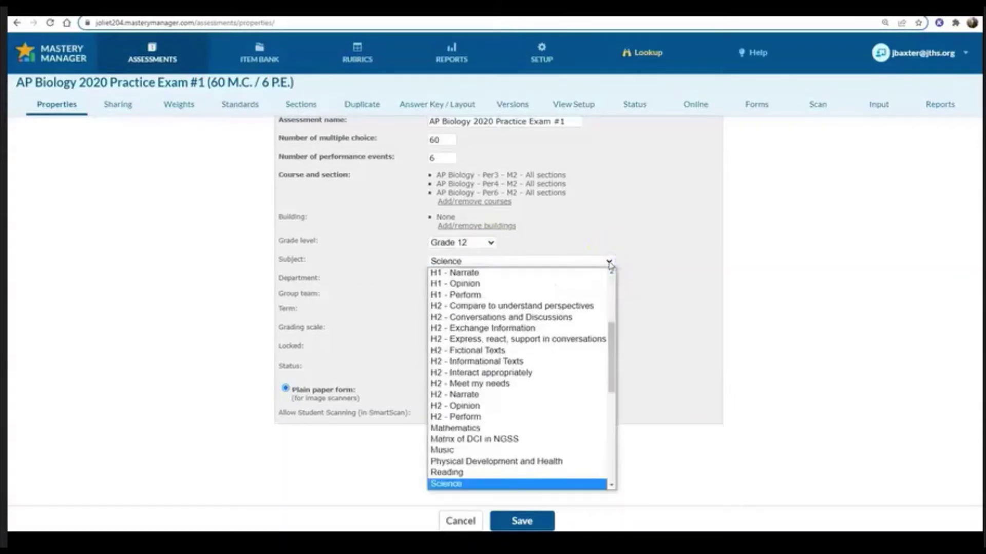
pyautogui.click(452, 484)
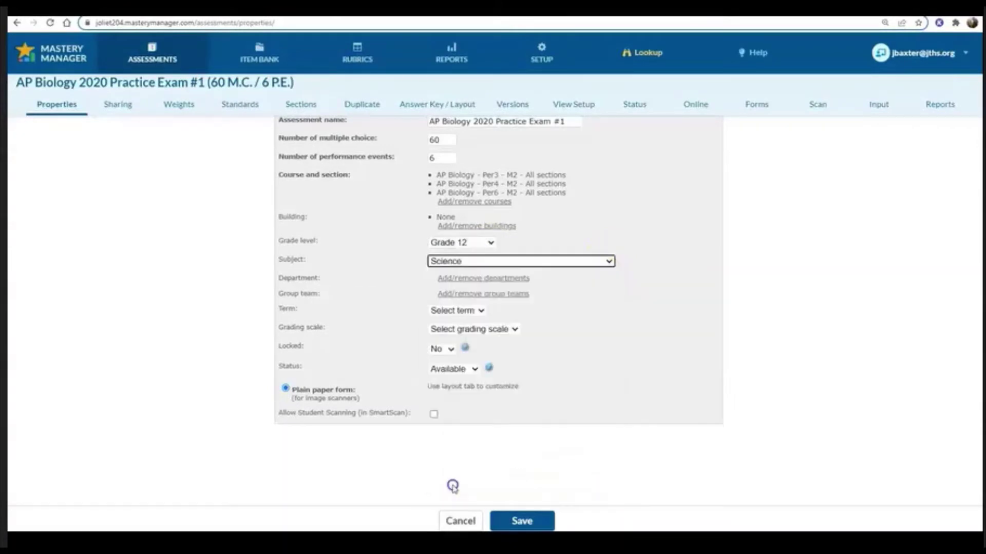
# - Set term to Semester 2 and grading scale to JTHS Standard, then save the properties
pyautogui.click(481, 310)
pyautogui.click(469, 345)
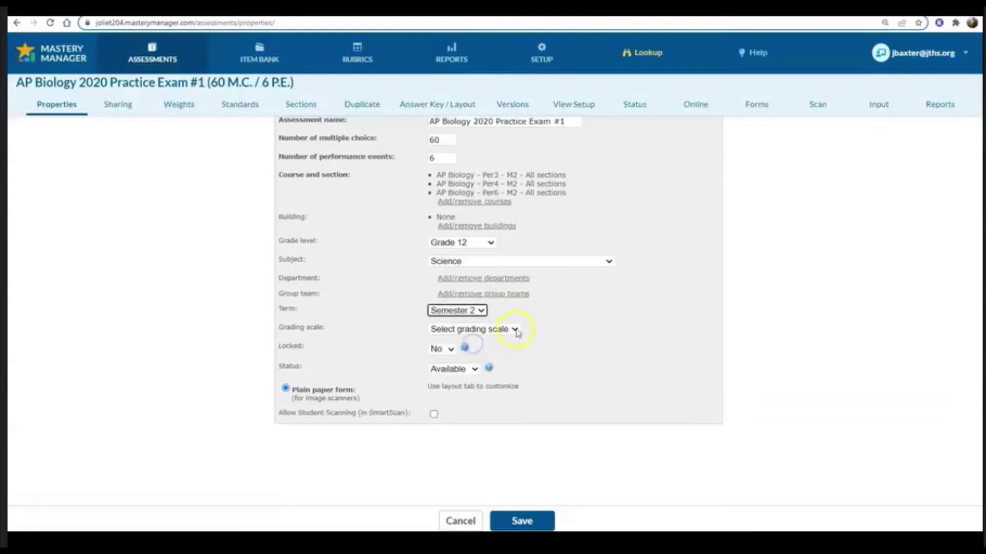
pyautogui.click(515, 329)
pyautogui.click(501, 353)
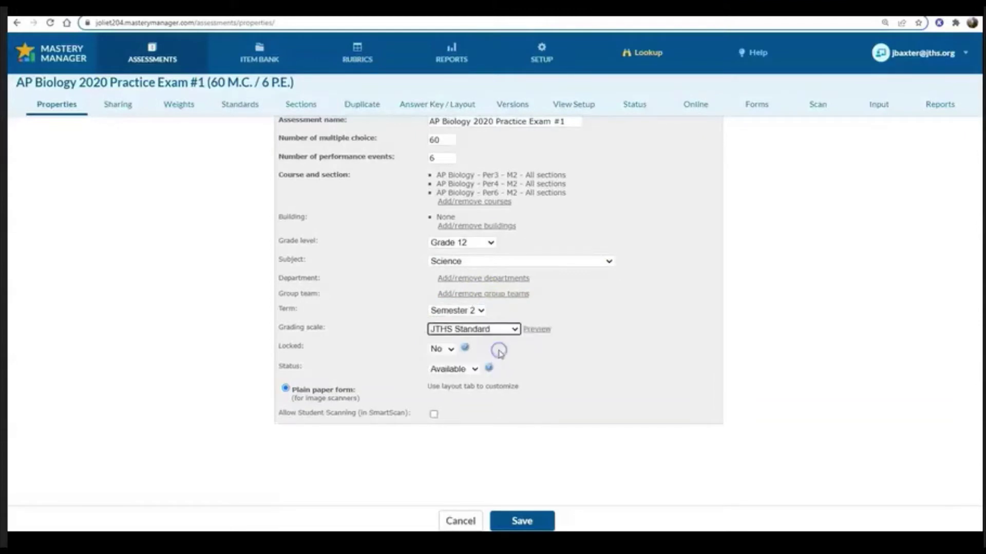
pyautogui.click(529, 520)
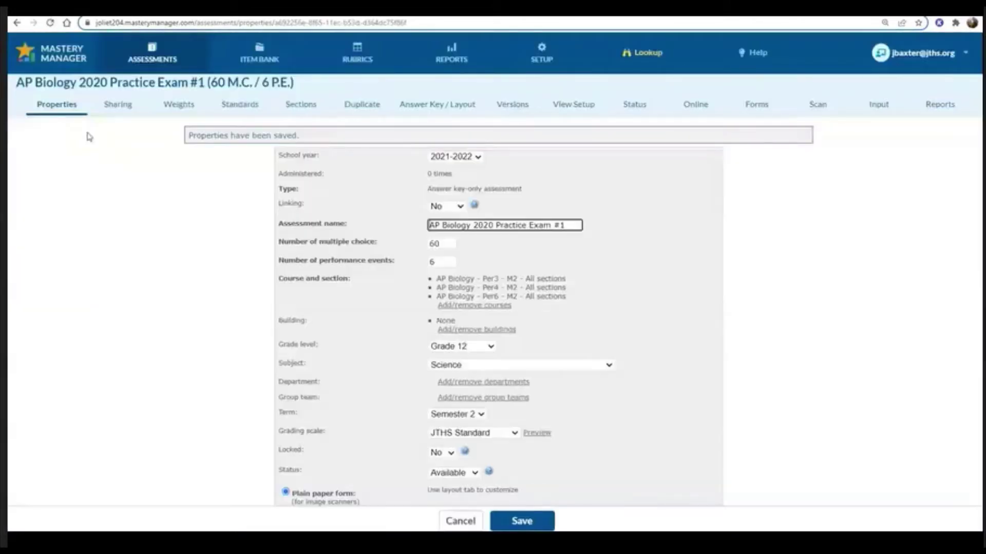
pyautogui.click(313, 154)
pyautogui.click(179, 181)
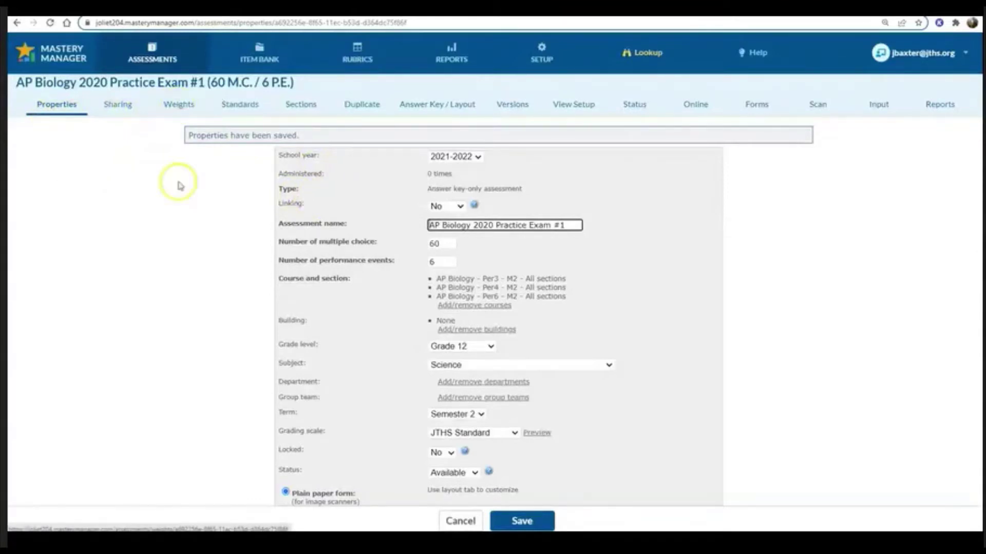
# - Open the exam's Answer Key / Layout page and dismiss the new layout announcement
pyautogui.click(152, 452)
pyautogui.click(340, 293)
pyautogui.click(437, 86)
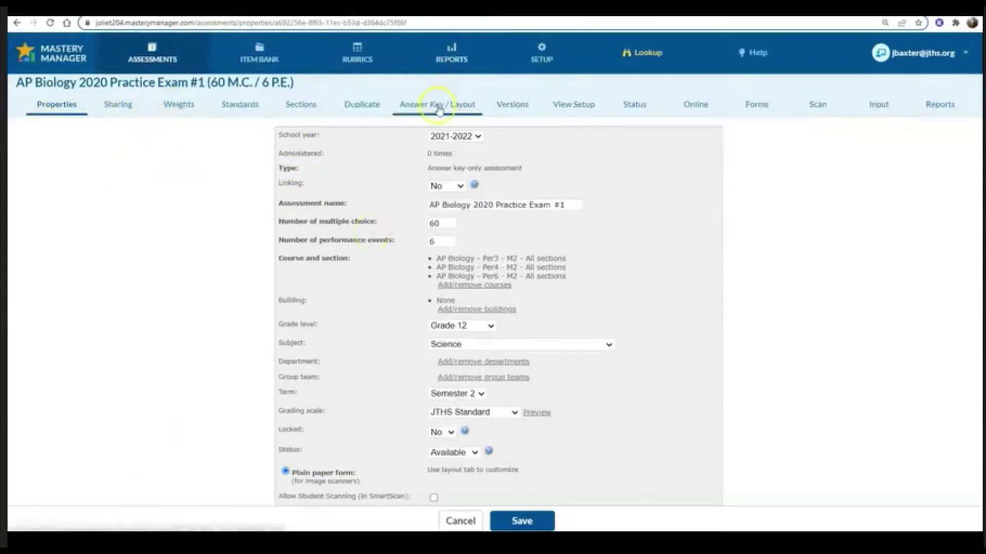
pyautogui.click(438, 104)
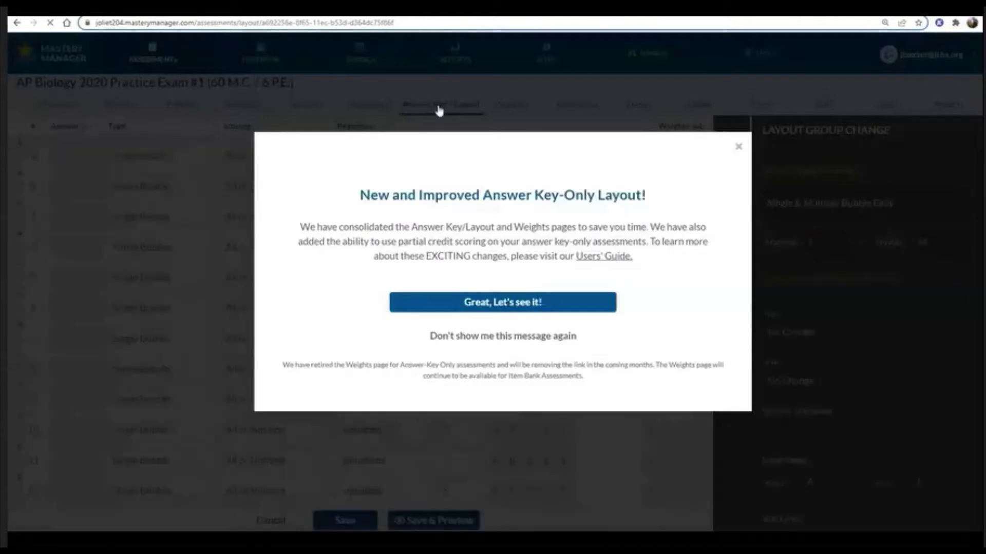
pyautogui.click(500, 308)
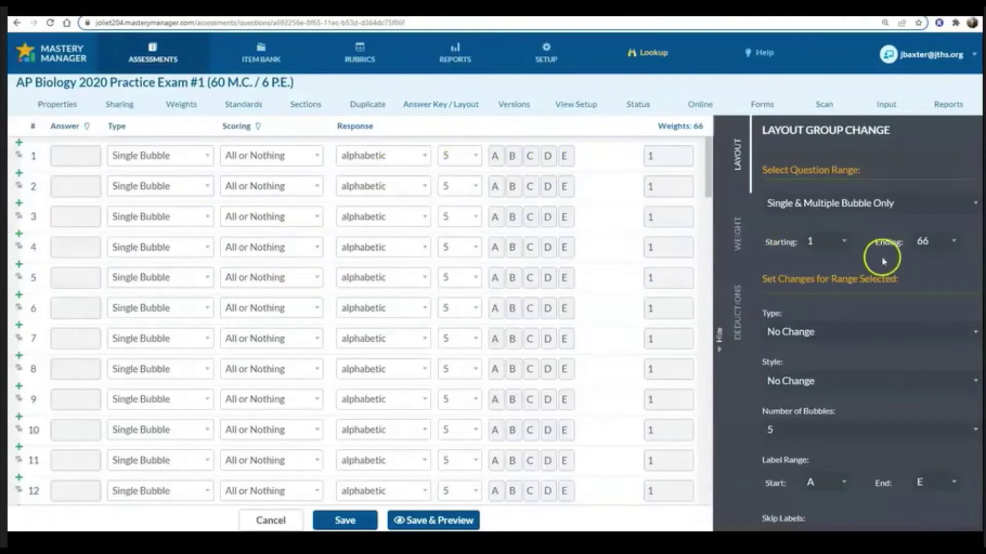
# - Group-change questions 1–60 to four A–D bubbles and save the layout
pyautogui.click(954, 240)
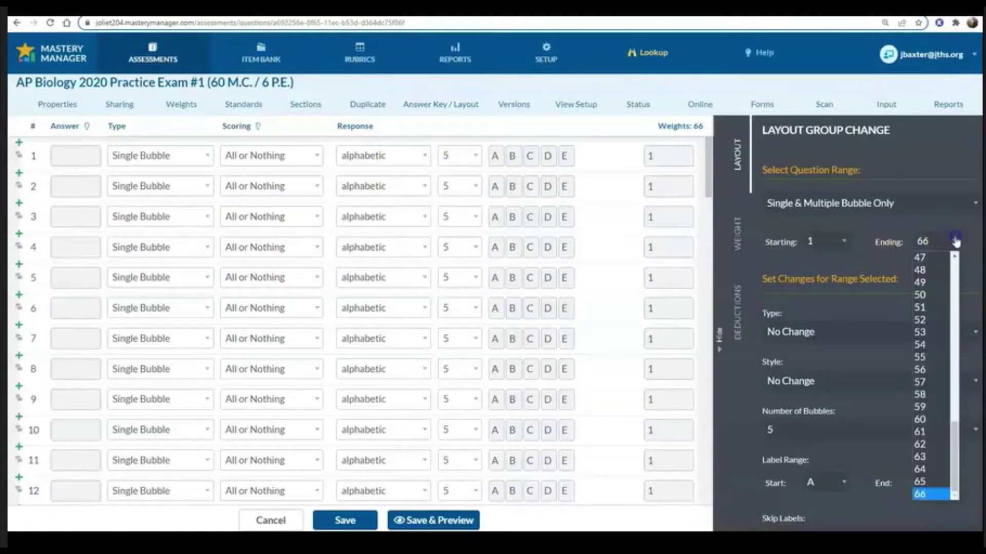
pyautogui.click(934, 420)
pyautogui.scroll(-3, 829, 357)
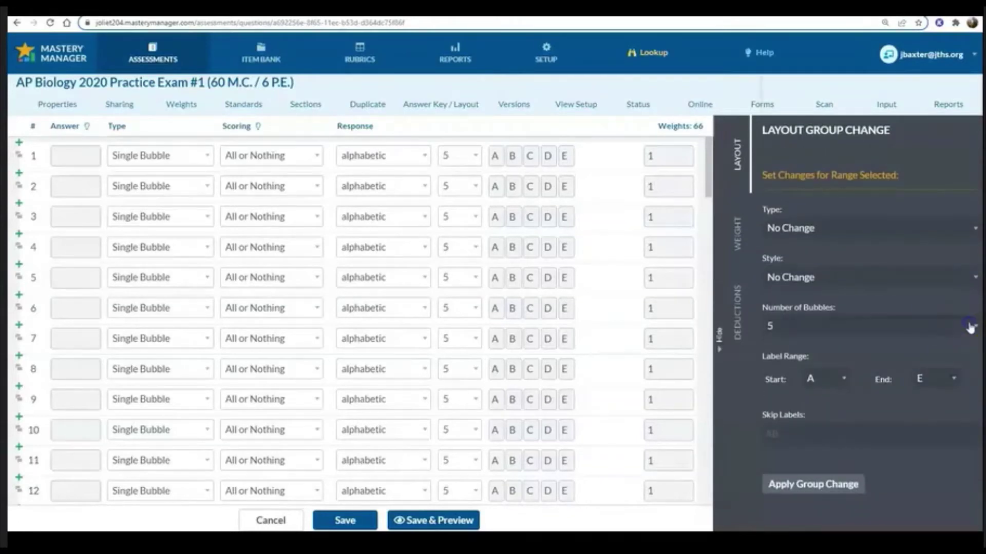
pyautogui.click(965, 328)
pyautogui.click(803, 117)
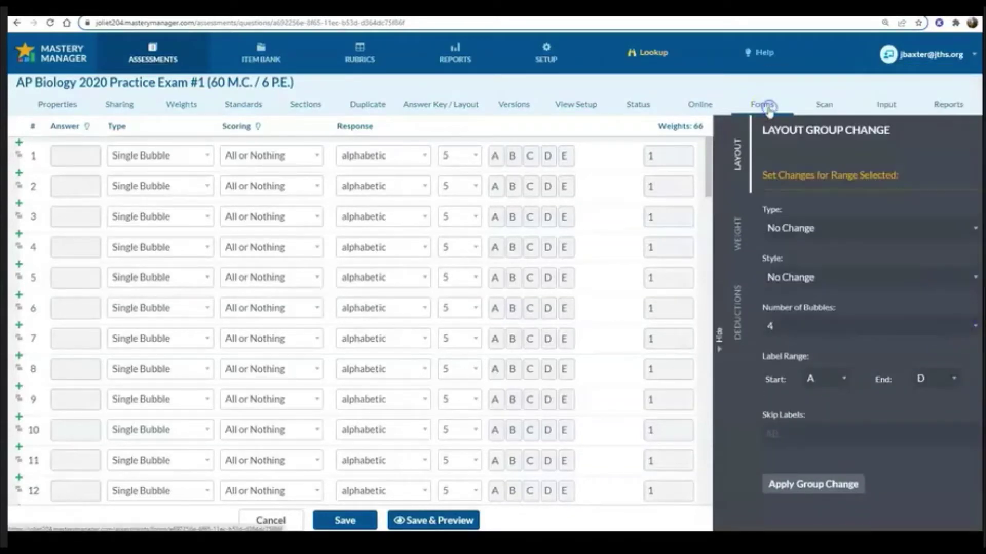
pyautogui.click(810, 490)
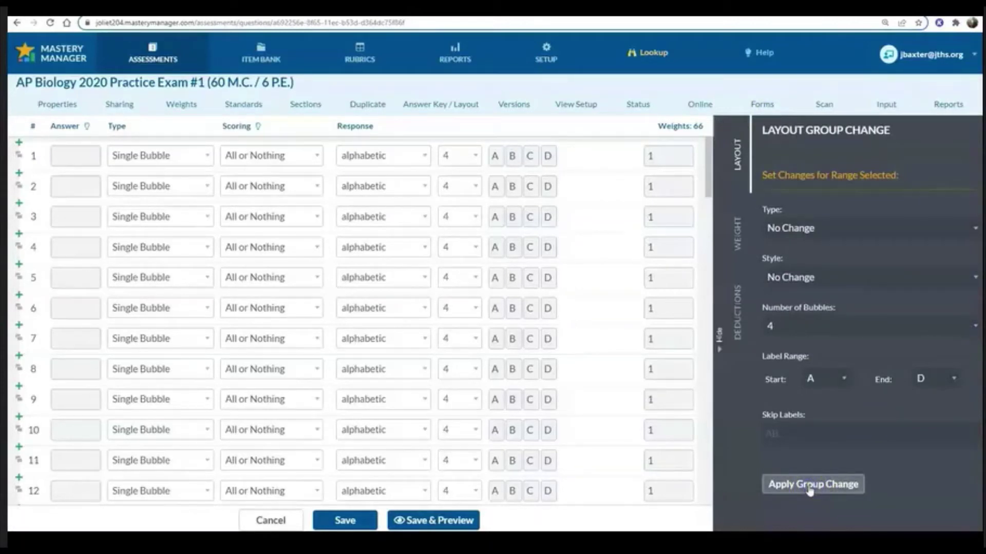
pyautogui.click(354, 522)
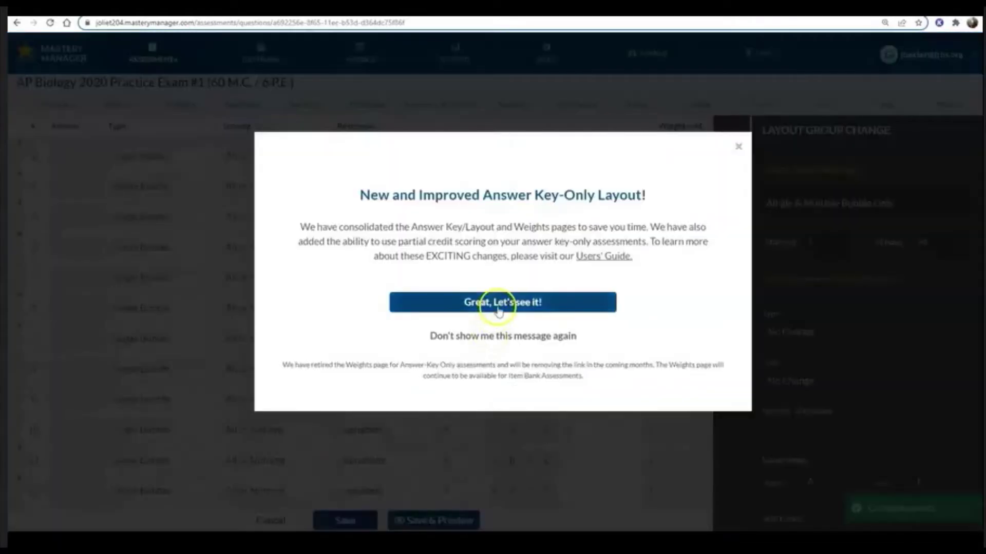
pyautogui.click(502, 336)
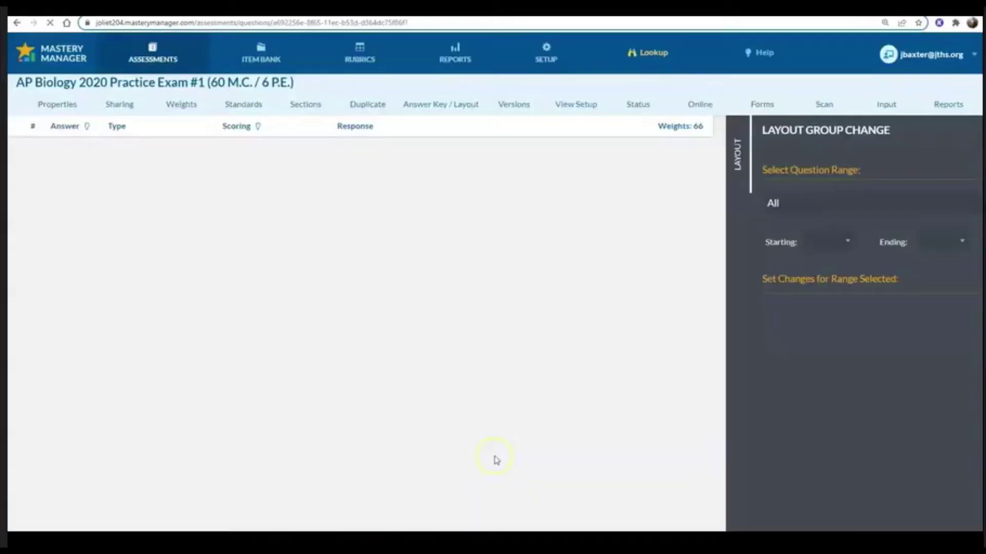
# - Set the weights of questions 61 and 62 to 9
pyautogui.scroll(-12, 473, 418)
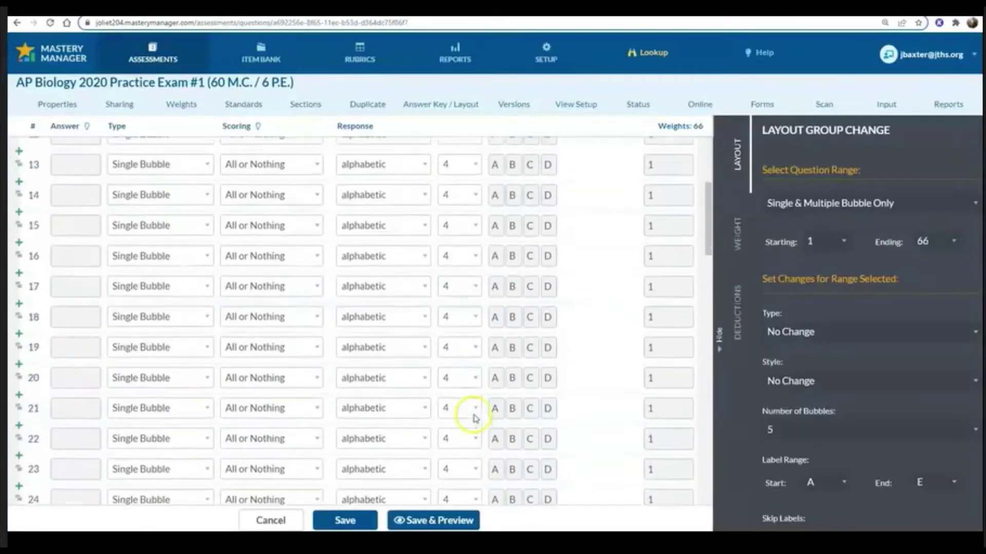
pyautogui.moveTo(711, 249); pyautogui.dragTo(694, 431)
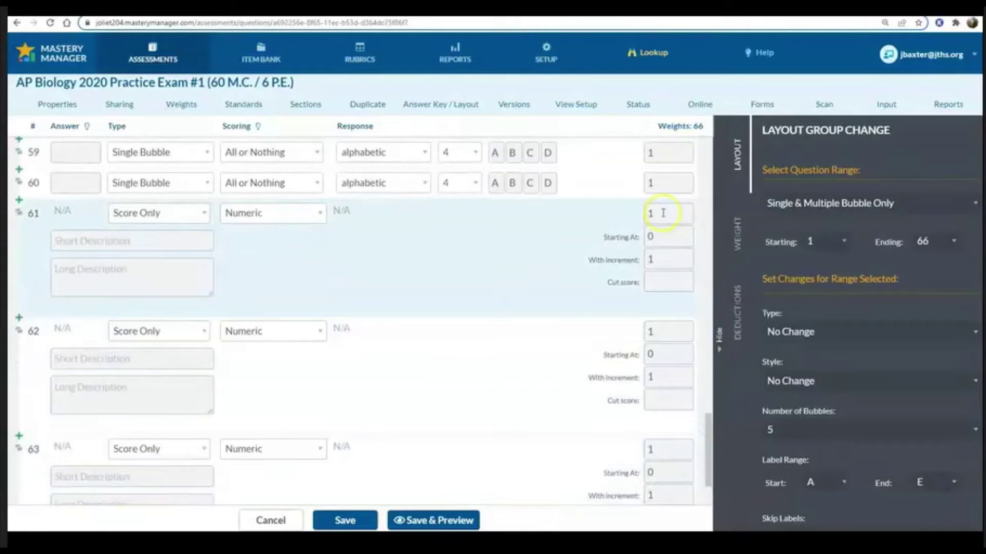
pyautogui.click(646, 215)
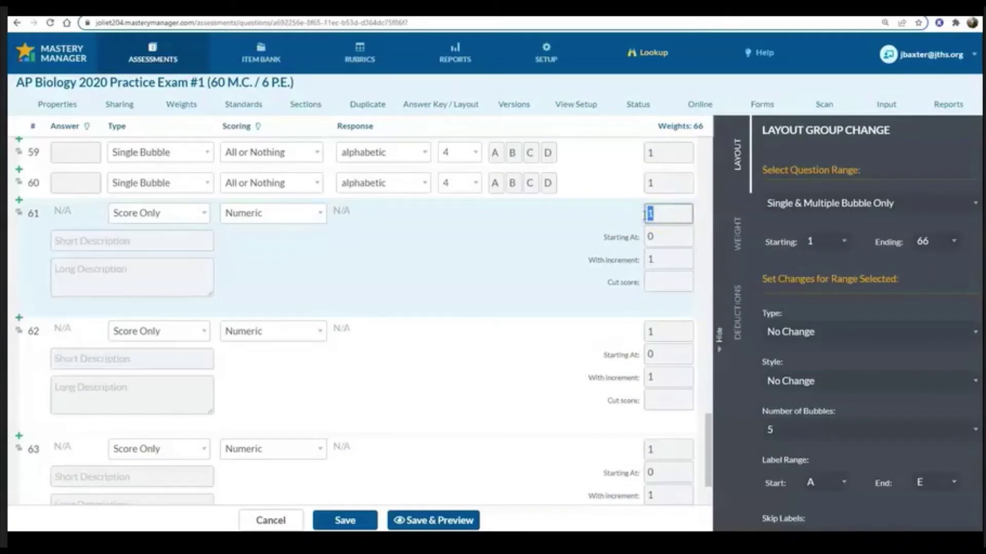
pyautogui.scroll(-1, 640, 272)
pyautogui.click(645, 279)
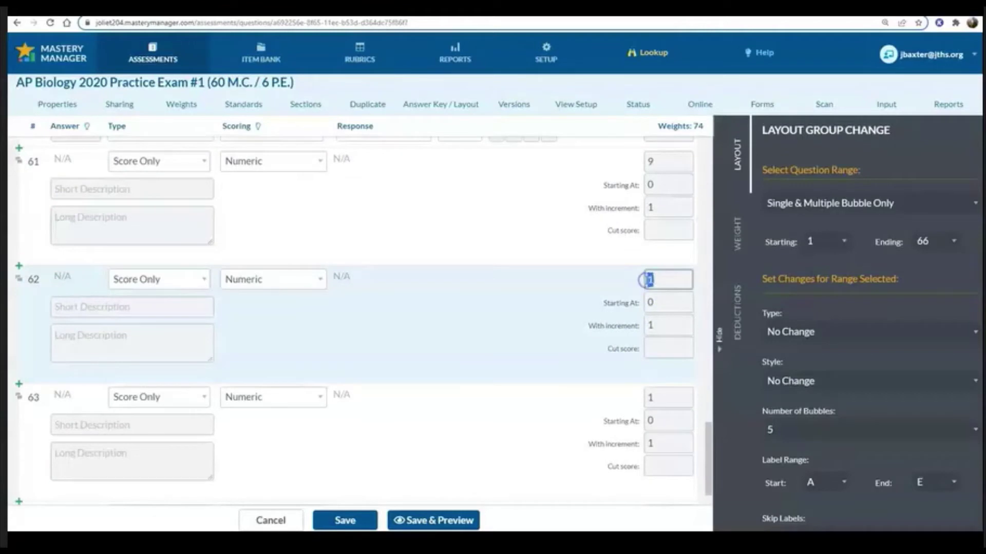
pyautogui.write('9')
# - Set questions 63–66 to weight 4 and save, bringing the total to 94
pyautogui.scroll(-2, 648, 280)
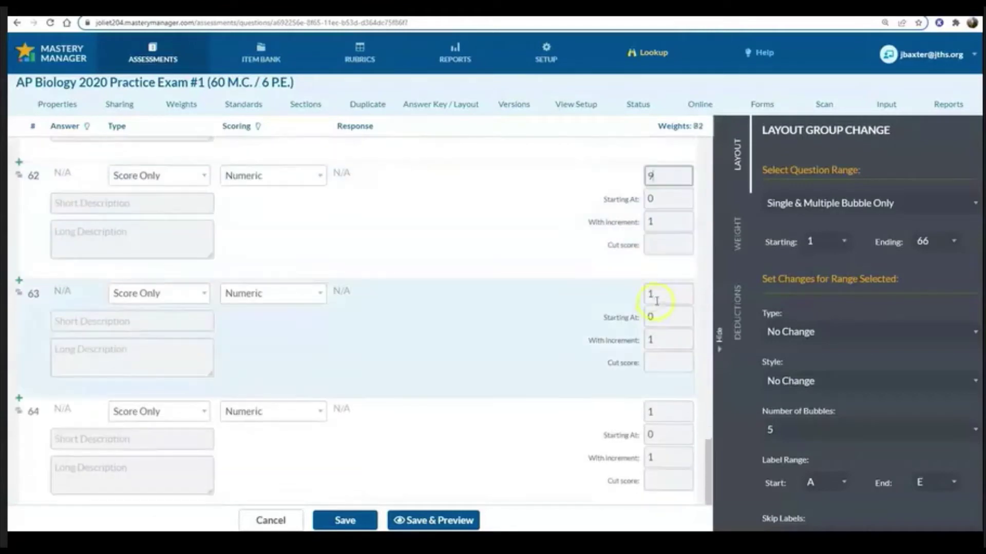
pyautogui.click(647, 295)
pyautogui.write('4')
pyautogui.scroll(-3, 645, 299)
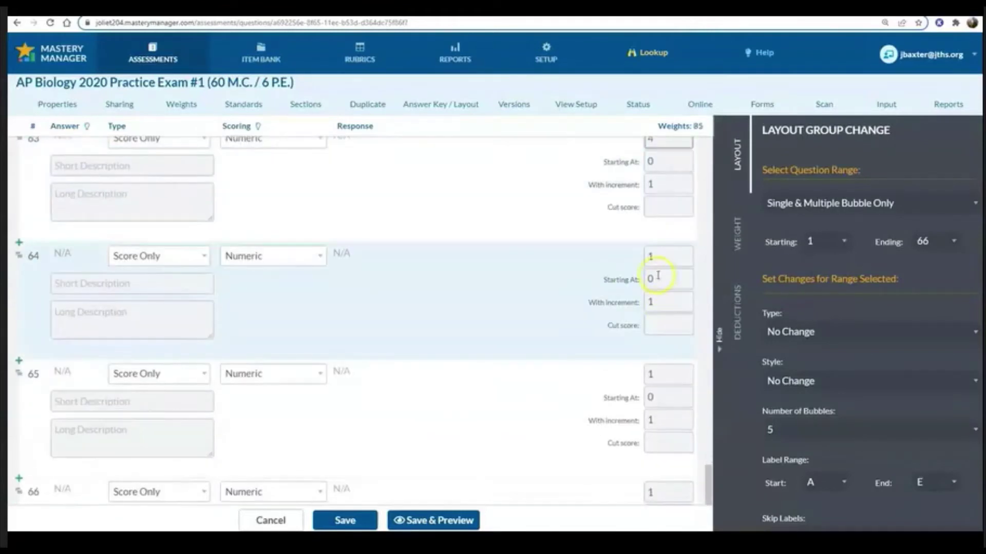
pyautogui.click(647, 260)
pyautogui.write('4')
pyautogui.scroll(-3, 647, 261)
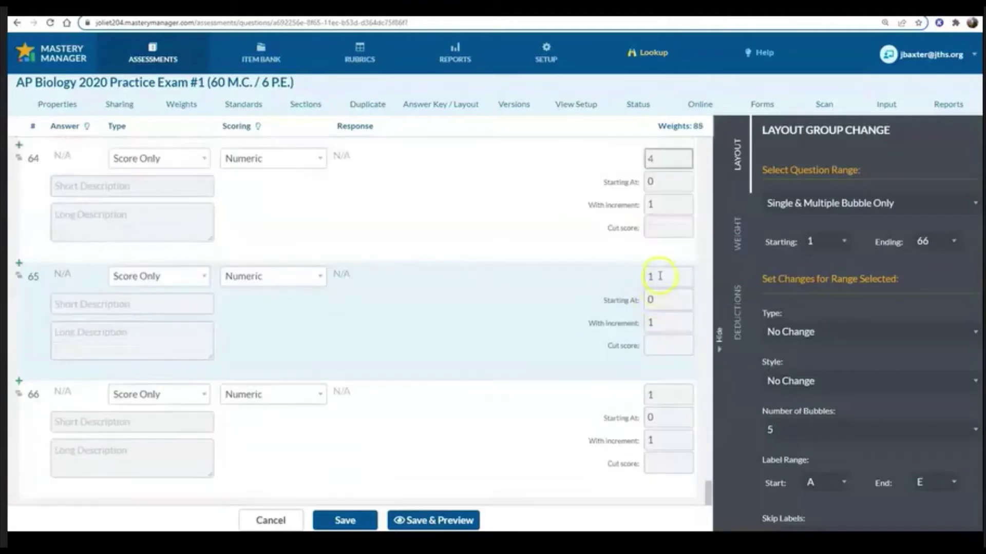
pyautogui.click(662, 277)
pyautogui.write('4')
pyautogui.click(667, 396)
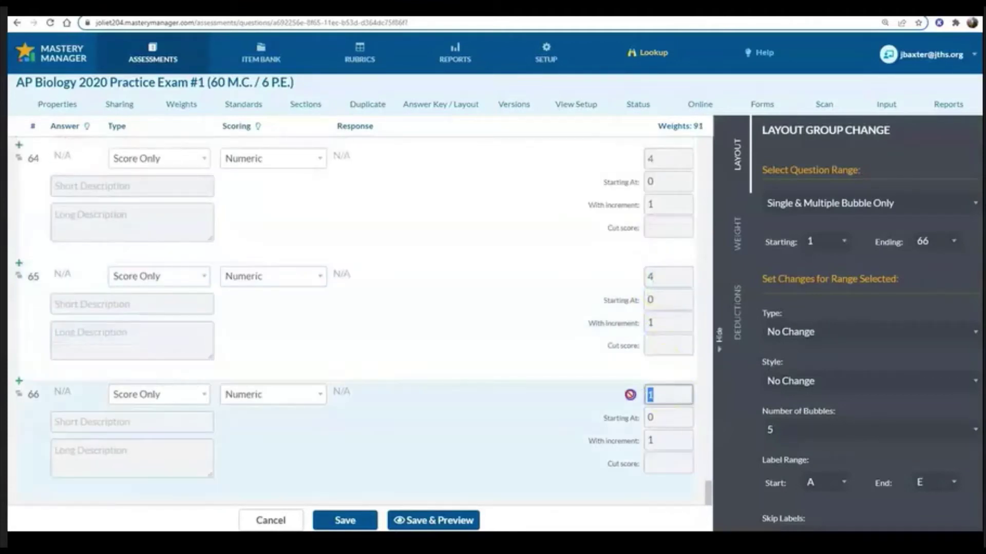
pyautogui.write('4')
pyautogui.click(364, 523)
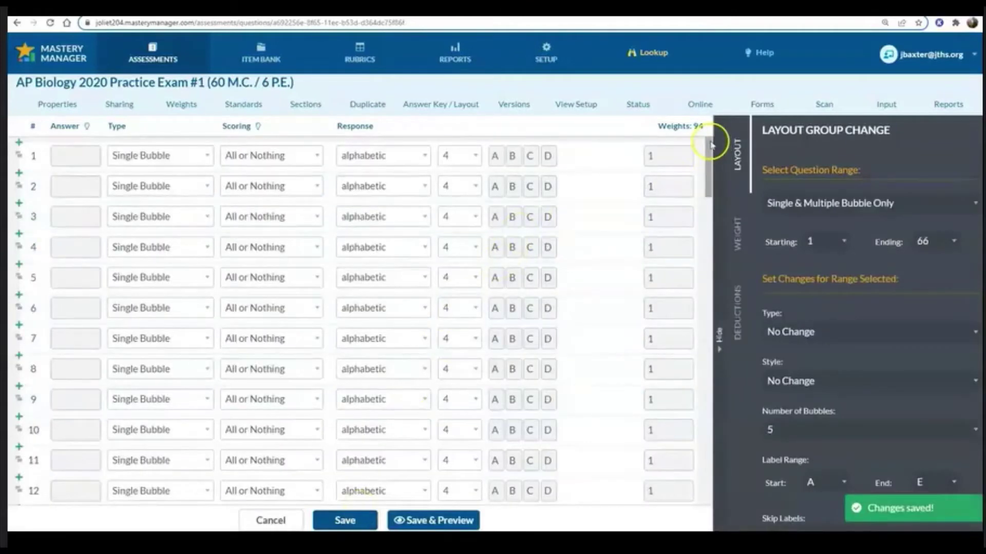
# - Add Long FRQ descriptions to questions 61 and 62
pyautogui.moveTo(708, 132); pyautogui.dragTo(688, 405)
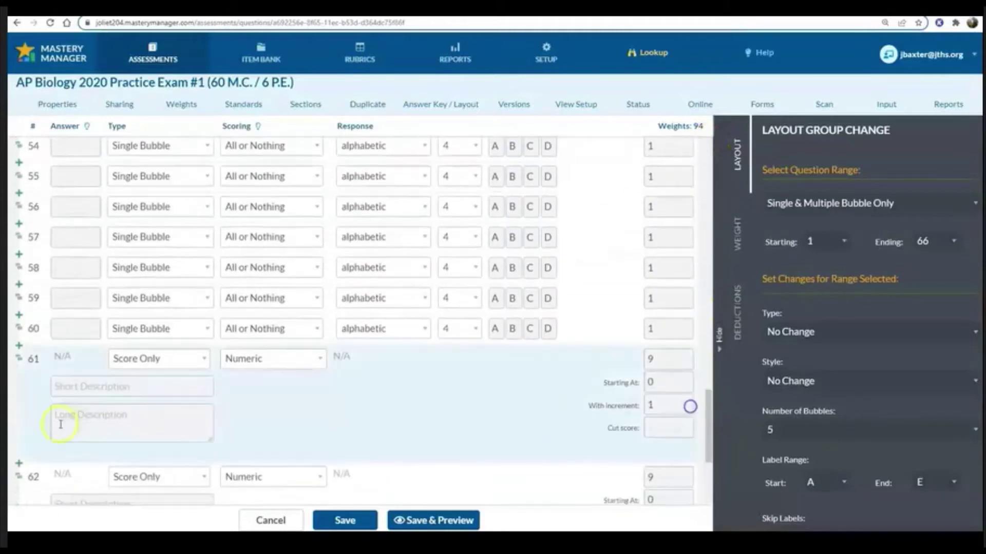
pyautogui.click(73, 386)
pyautogui.write('FR')
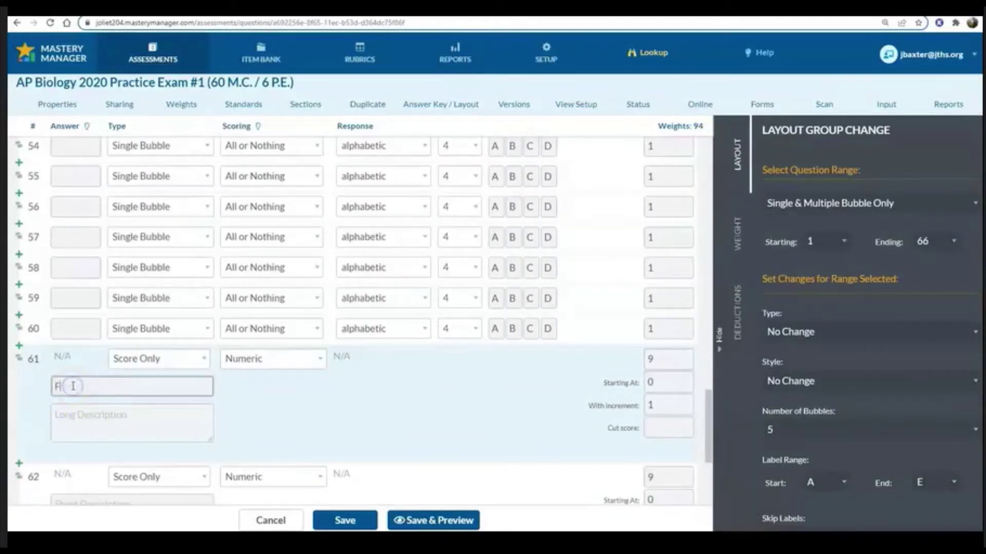
pyautogui.press('BackSpace')
pyautogui.write('Long FRQ 1')
pyautogui.scroll(-3, 73, 386)
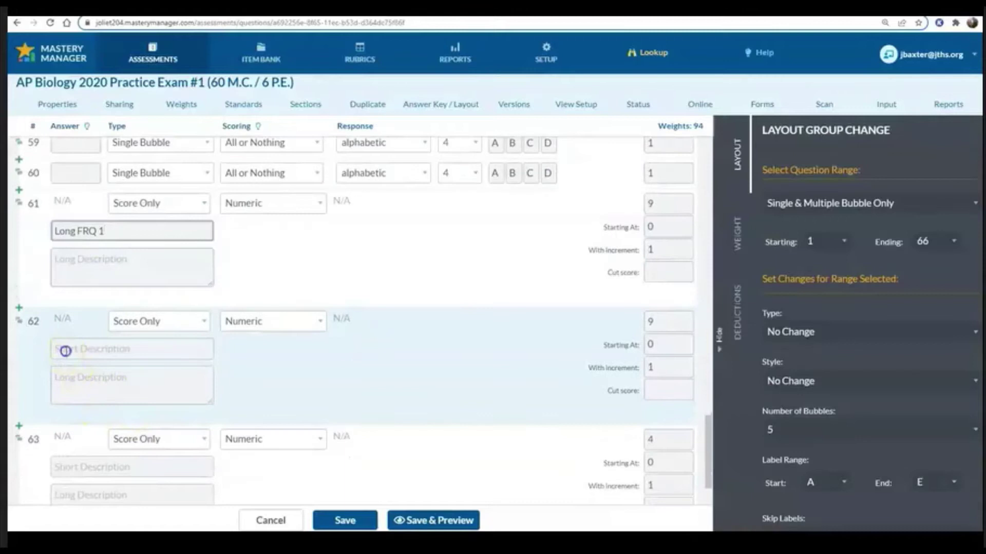
pyautogui.click(65, 351)
pyautogui.write('Long')
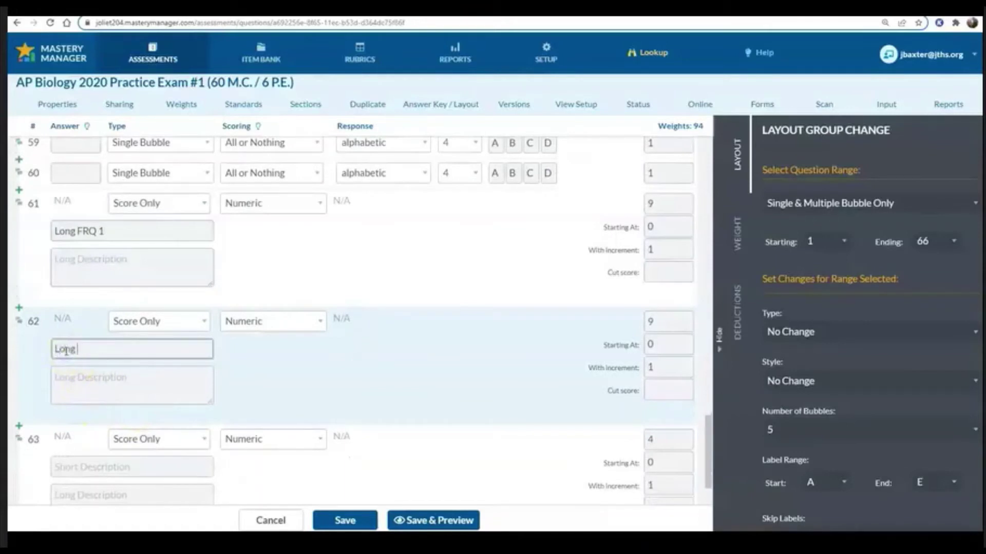
pyautogui.write(' FRQ 2')
# - Add Short FRQ descriptions to questions 63–66, through Short FRQ 6, and save
pyautogui.scroll(-4, 72, 353)
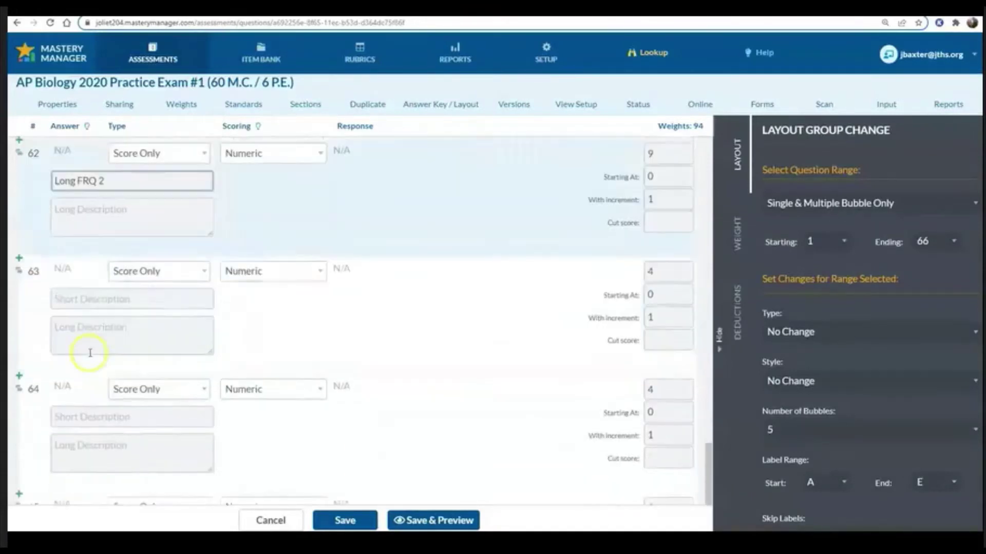
pyautogui.click(71, 262)
pyautogui.write('Short FRQ 3')
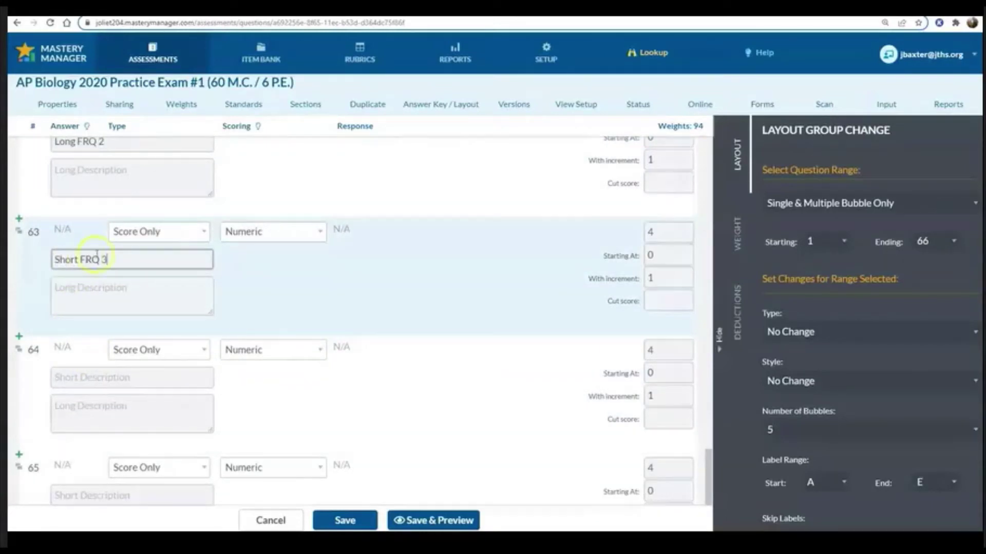
pyautogui.scroll(-3, 96, 255)
pyautogui.click(71, 221)
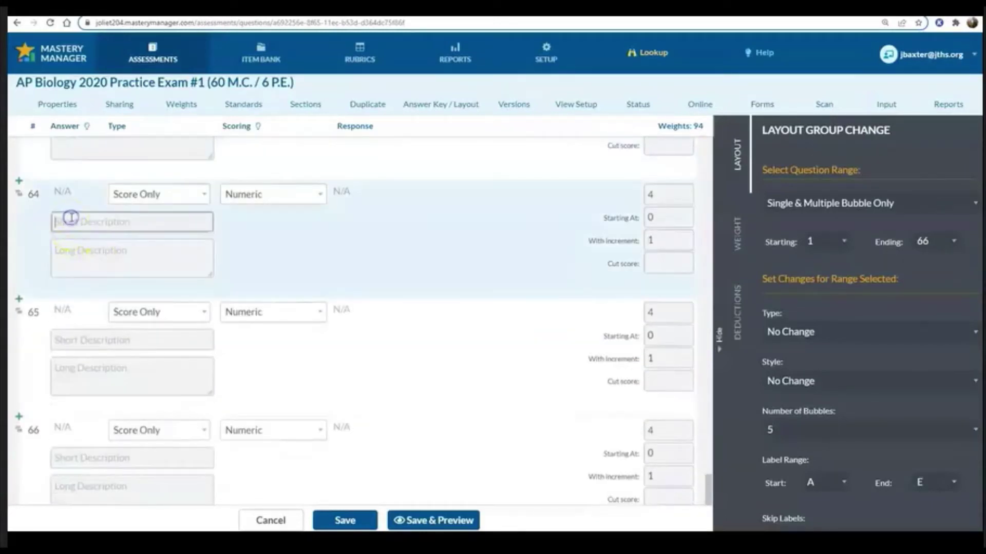
pyautogui.write('Short FRQ 4')
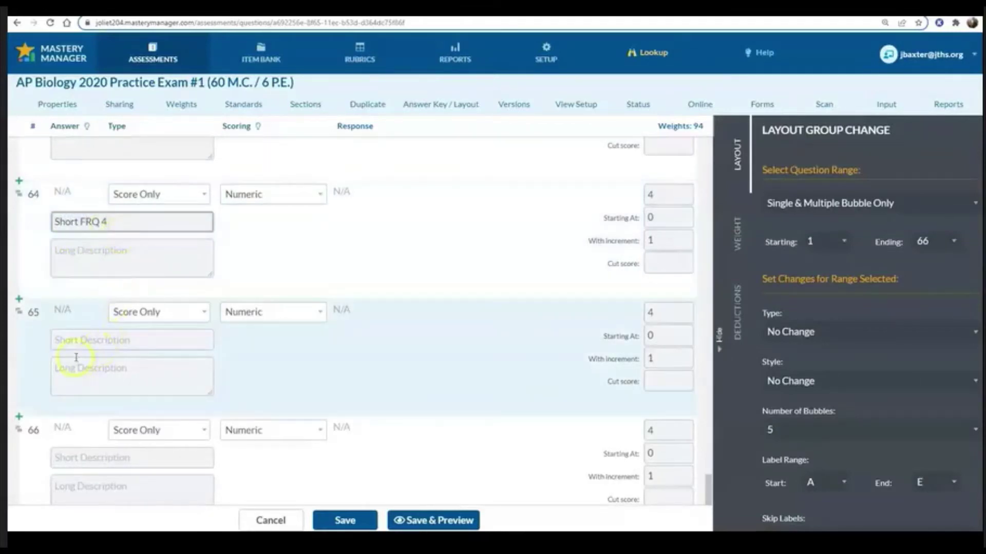
pyautogui.click(75, 340)
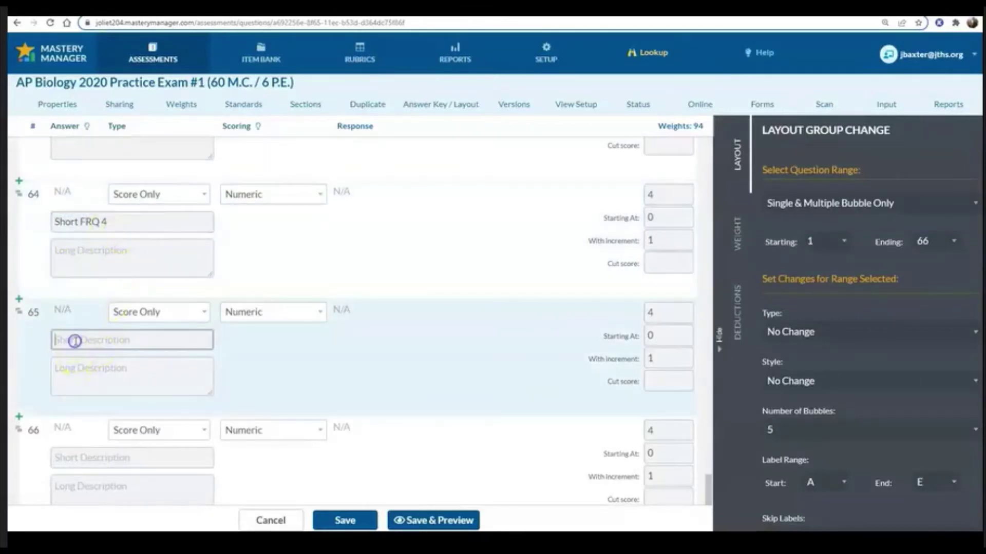
pyautogui.write('Short FRQ 5')
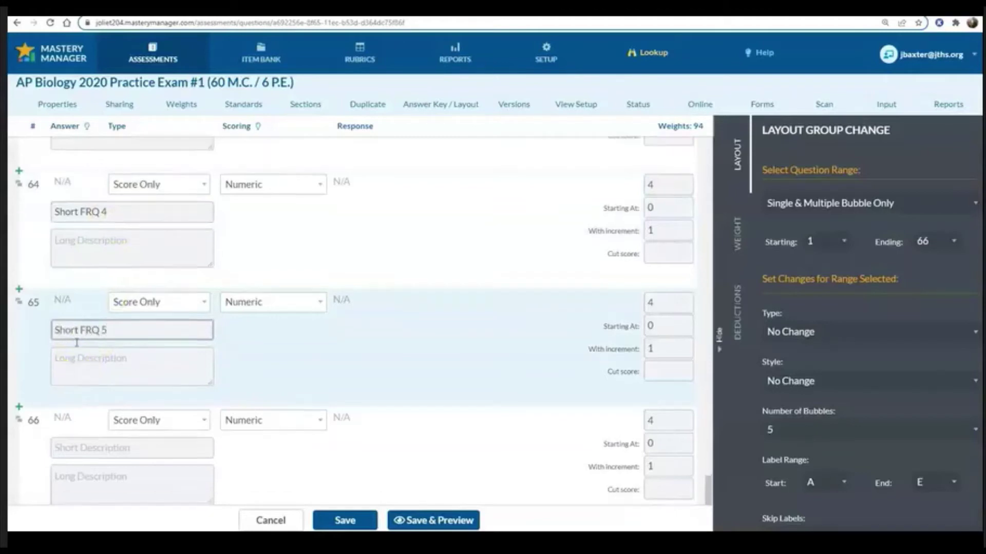
pyautogui.scroll(-1, 74, 359)
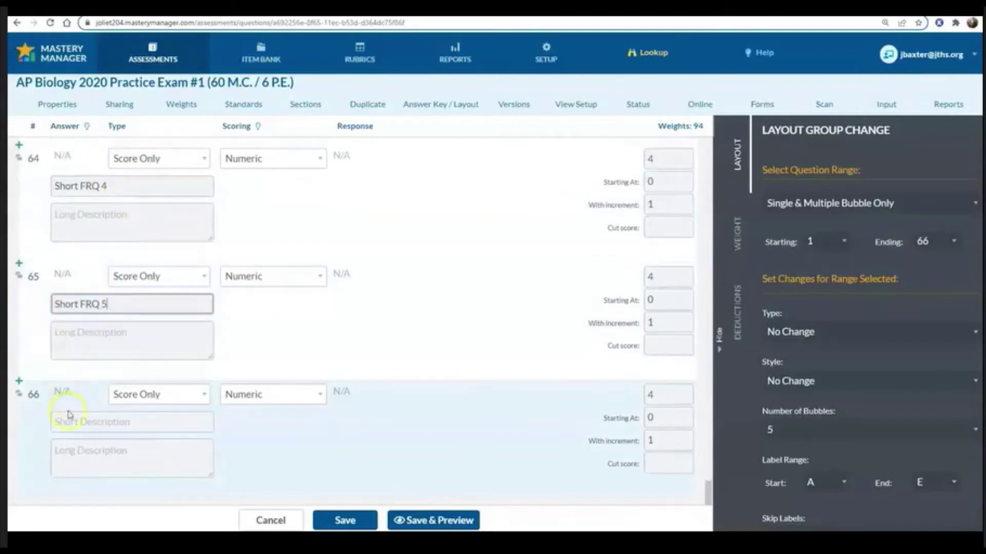
pyautogui.click(72, 423)
pyautogui.write('Short FRQ 6')
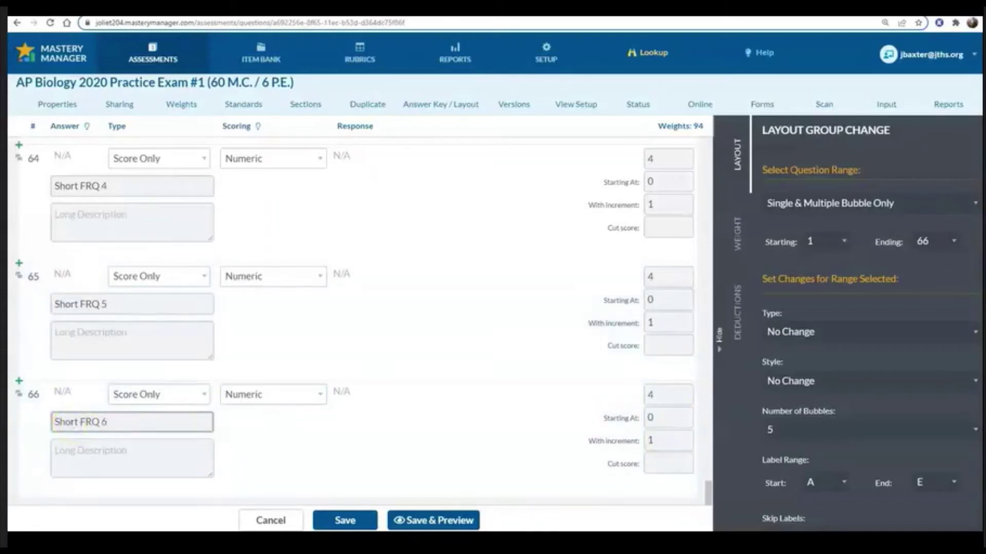
pyautogui.click(367, 520)
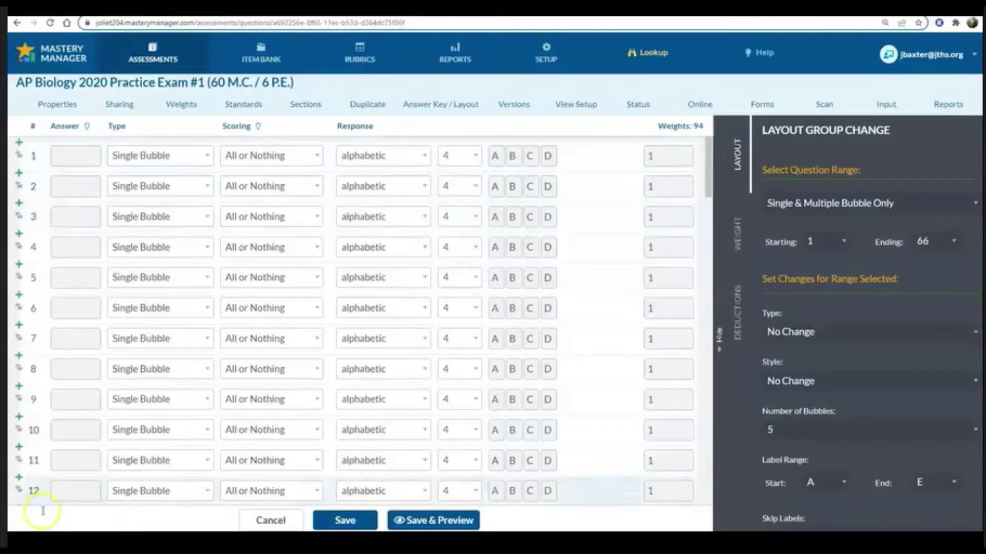
# - Key answers B, A, B, C, D, A for questions 1–6
pyautogui.click(86, 158)
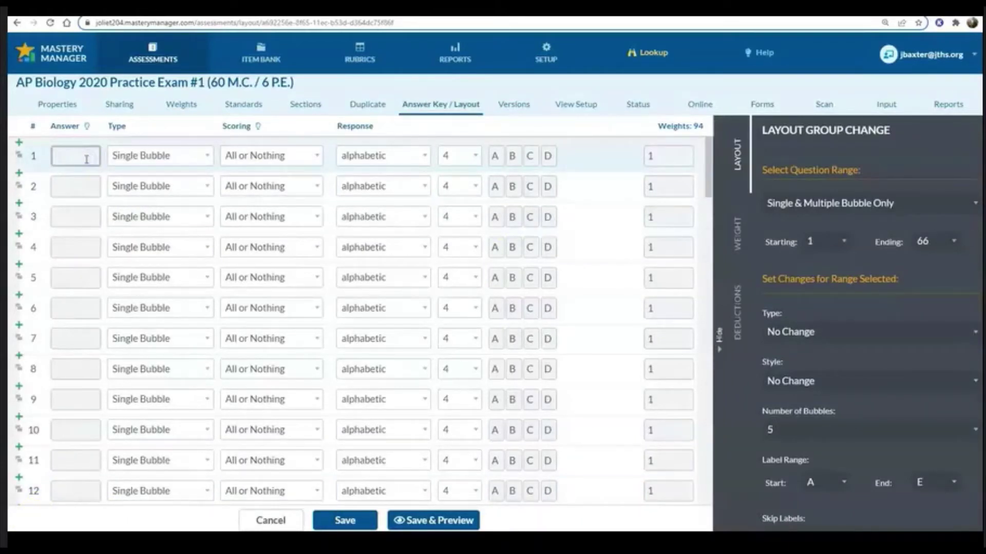
pyautogui.write('B')
pyautogui.click(89, 189)
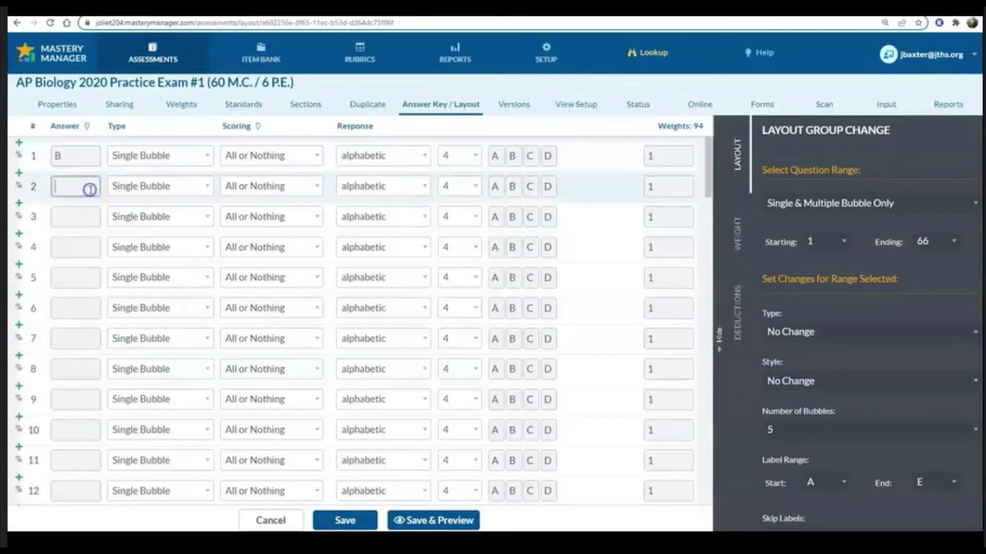
pyautogui.write('A')
pyautogui.click(91, 216)
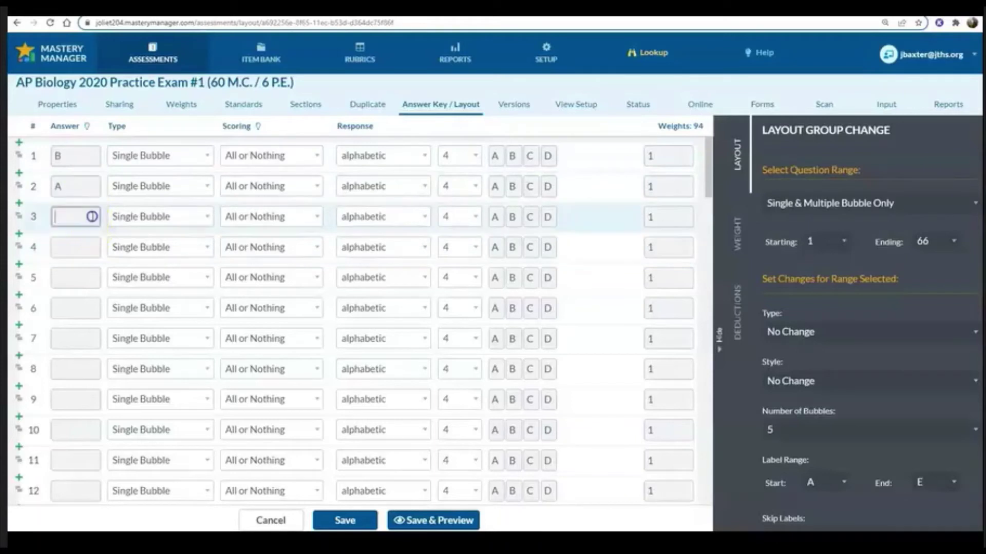
pyautogui.click(55, 252)
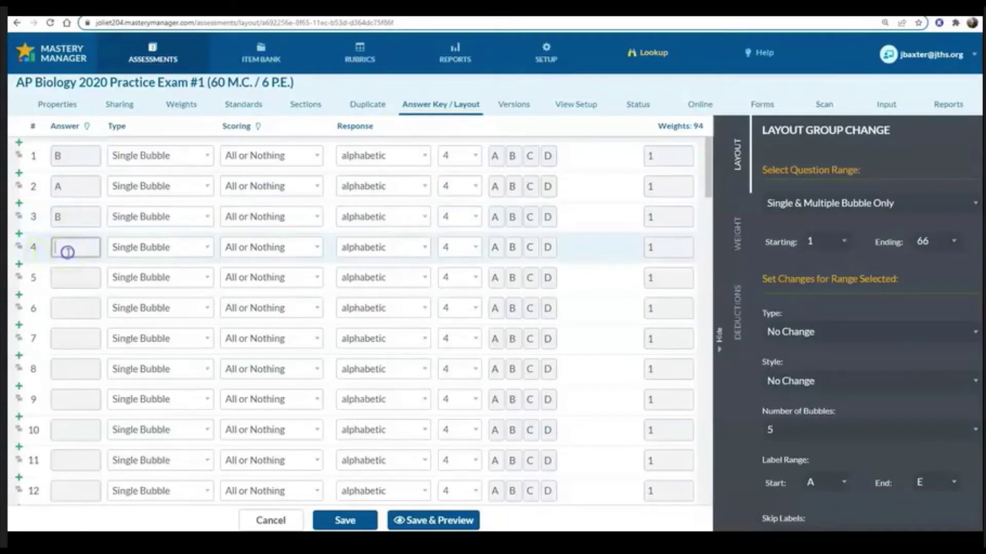
pyautogui.write('C')
pyautogui.click(62, 284)
pyautogui.write('D')
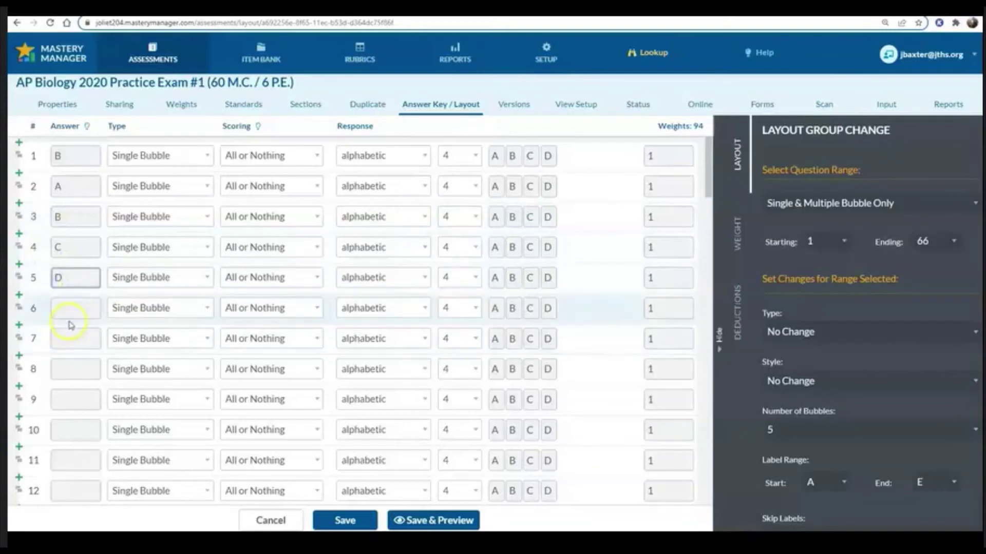
pyautogui.click(71, 314)
pyautogui.write('A')
# - Key answers A, D, D, C, B, B for questions 7–12, then go to the Sharing page
pyautogui.click(62, 339)
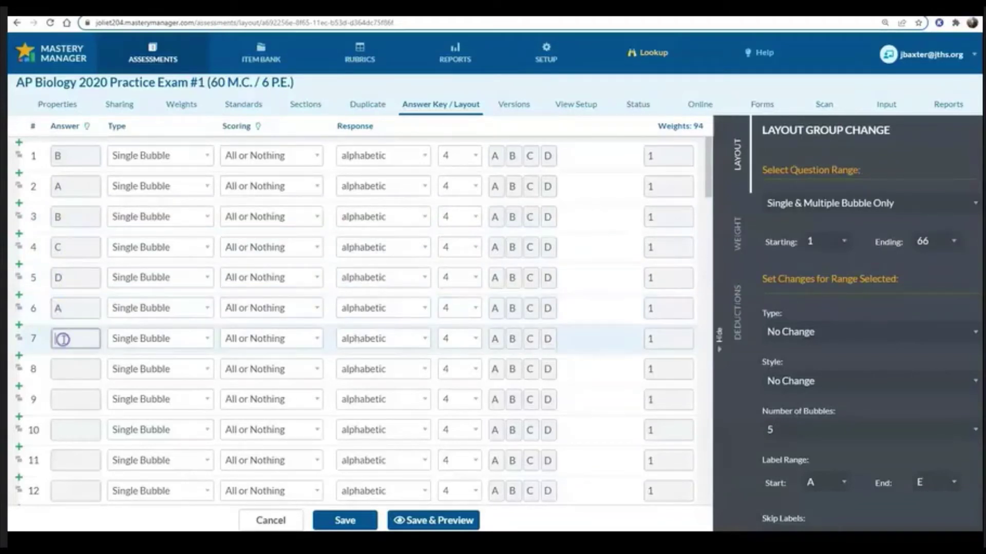
pyautogui.write('A')
pyautogui.click(66, 368)
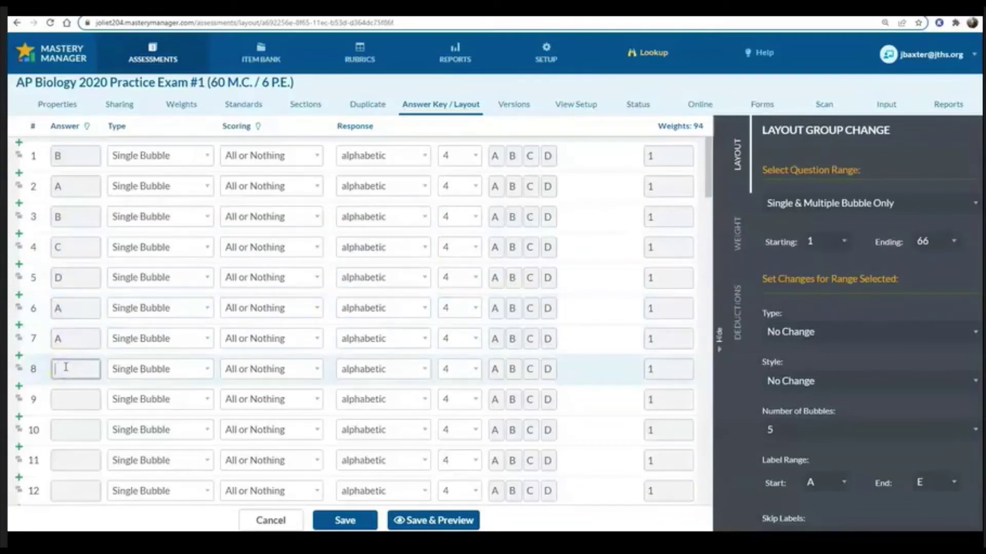
pyautogui.write('D')
pyautogui.click(72, 396)
pyautogui.write('D')
pyautogui.click(75, 433)
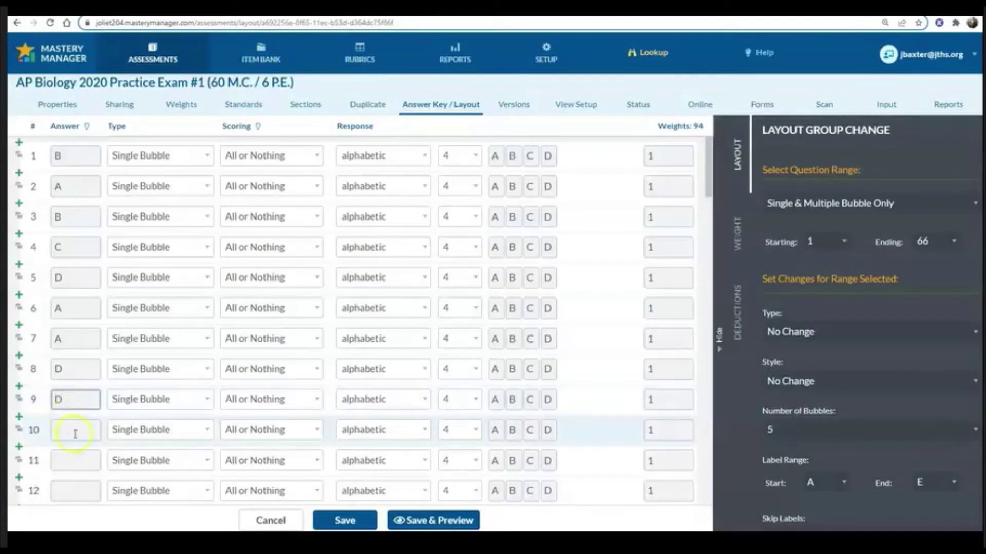
pyautogui.write('C')
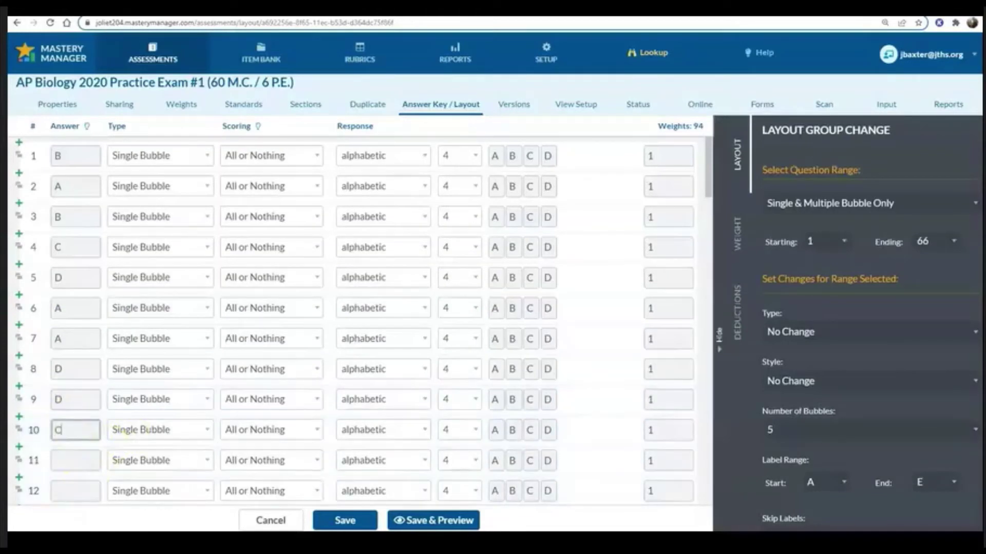
pyautogui.write('BB')
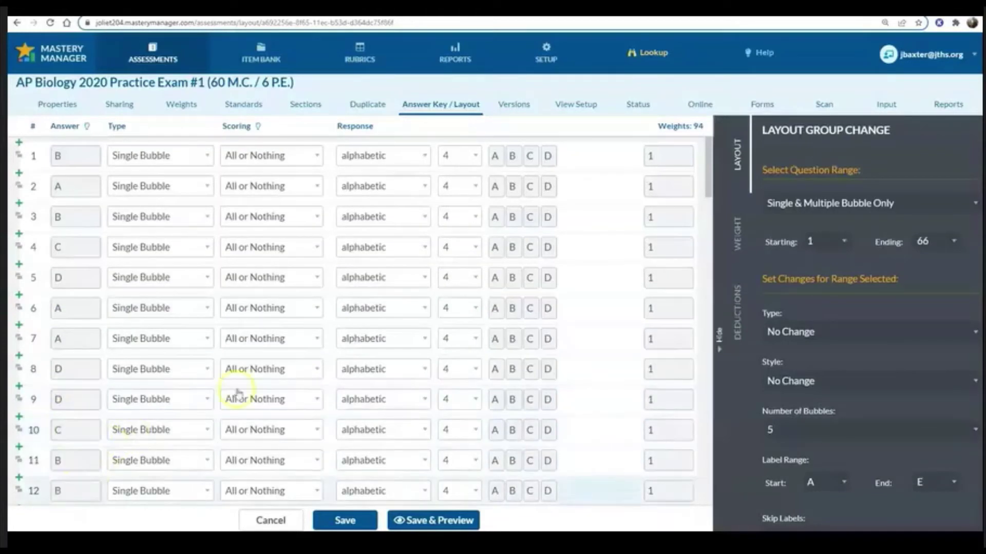
pyautogui.click(74, 109)
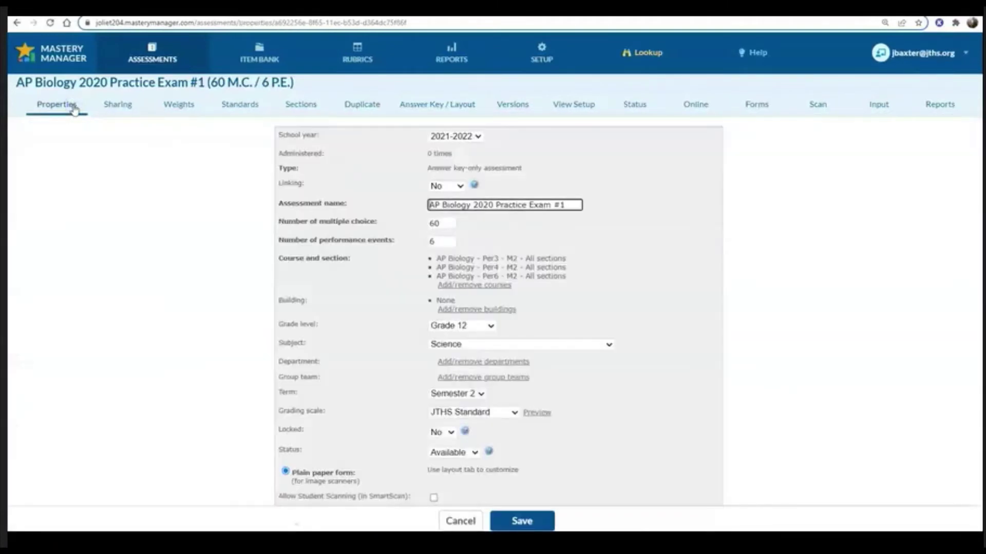
pyautogui.click(121, 107)
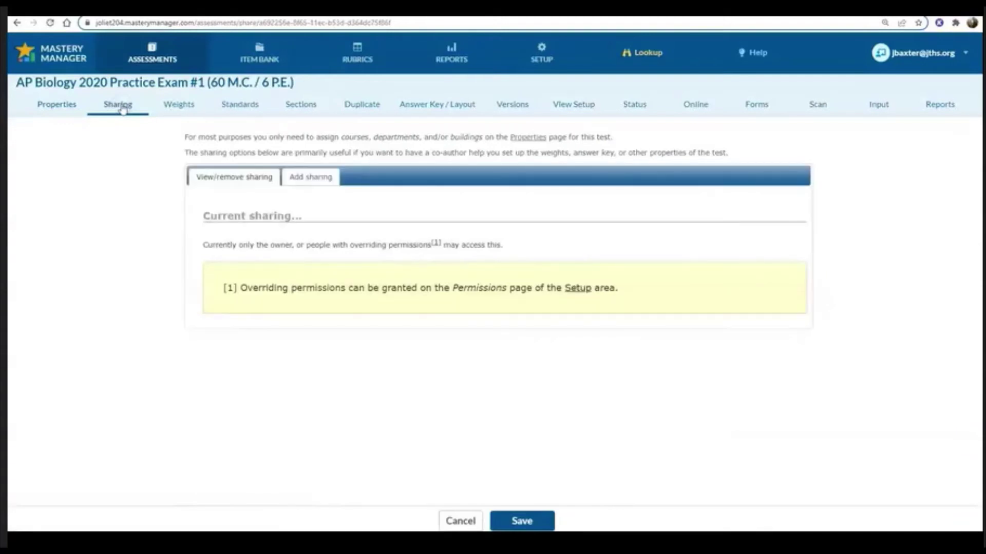
# - Share the exam with one chosen teacher, granting View and Edit rights, and save
pyautogui.click(326, 175)
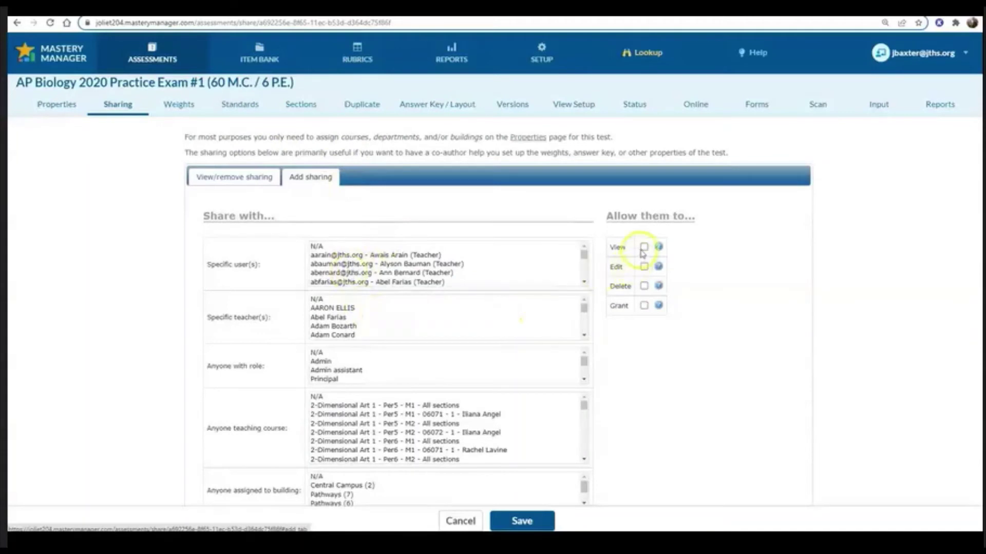
pyautogui.click(644, 247)
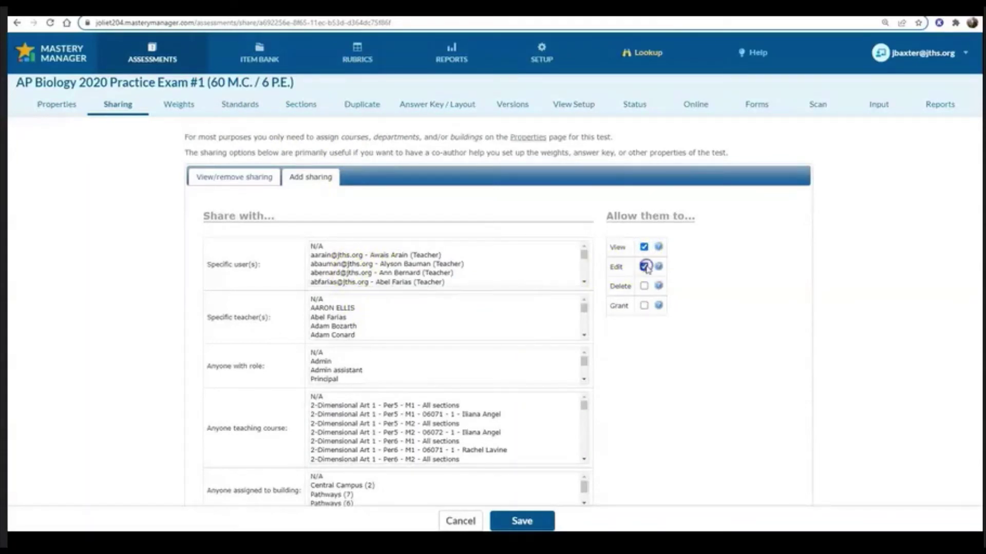
pyautogui.click(585, 307)
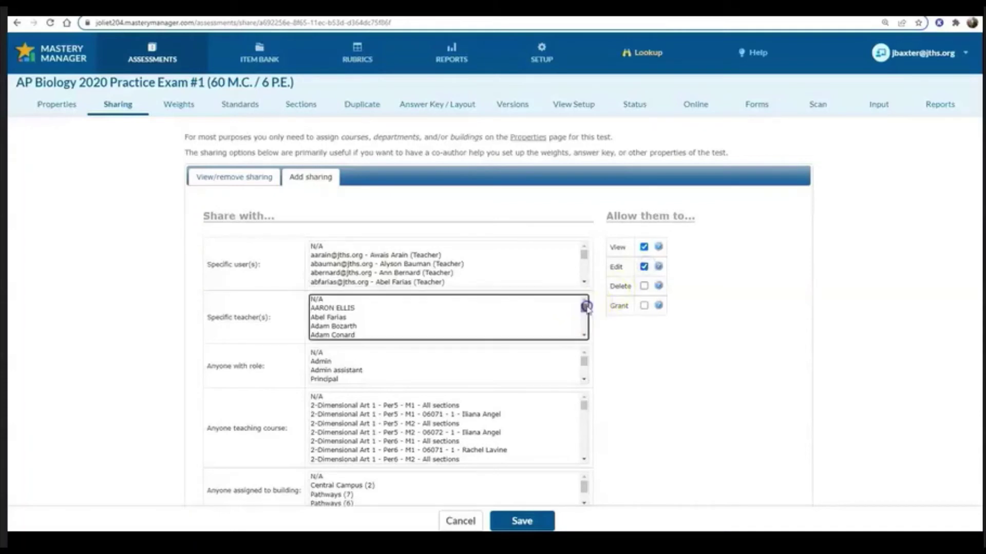
pyautogui.moveTo(586, 307)
pyautogui.mouseDown()
pyautogui.moveTo(583, 324)
pyautogui.moveTo(583, 315)
pyautogui.mouseUp()
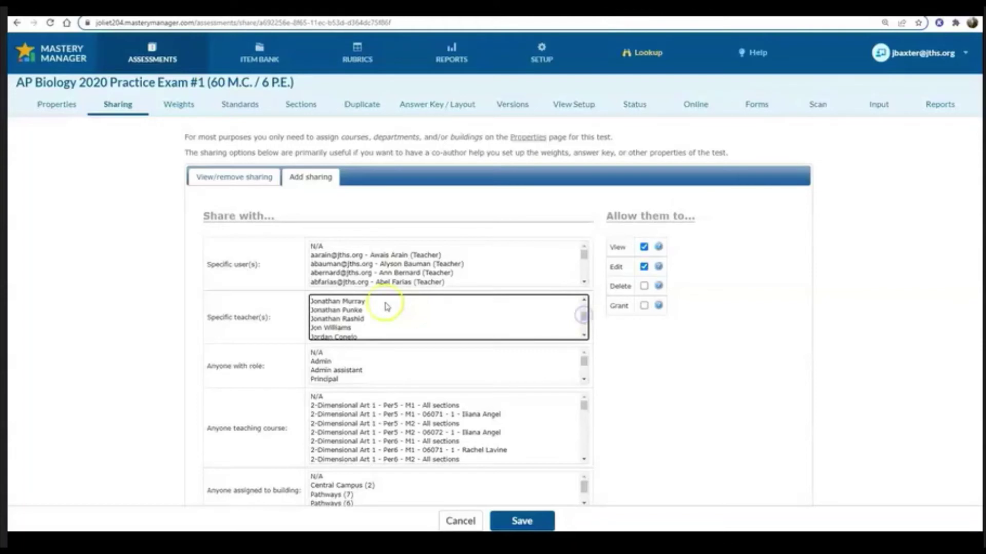
pyautogui.scroll(10, 380, 313)
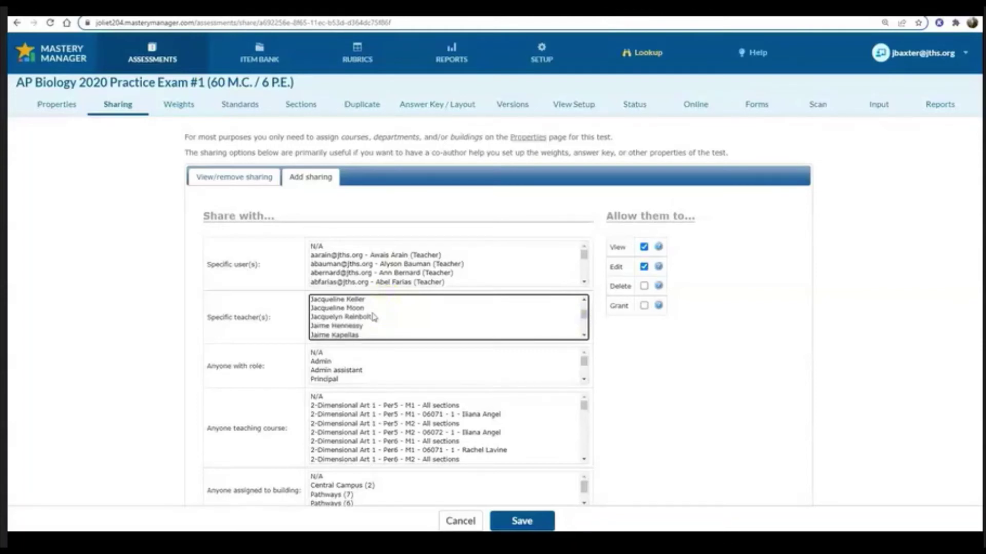
pyautogui.scroll(-12, 373, 316)
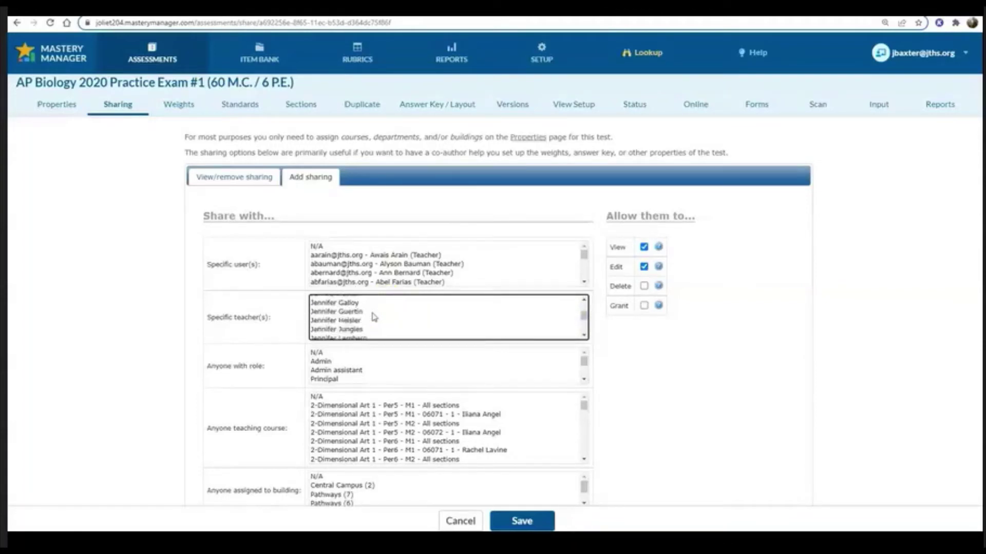
pyautogui.scroll(-10, 374, 317)
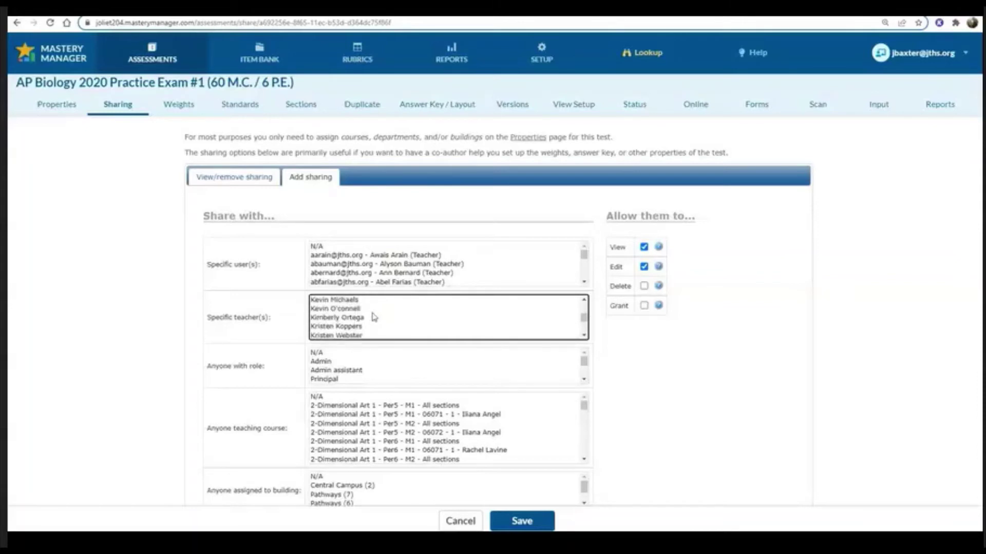
pyautogui.scroll(-5, 374, 316)
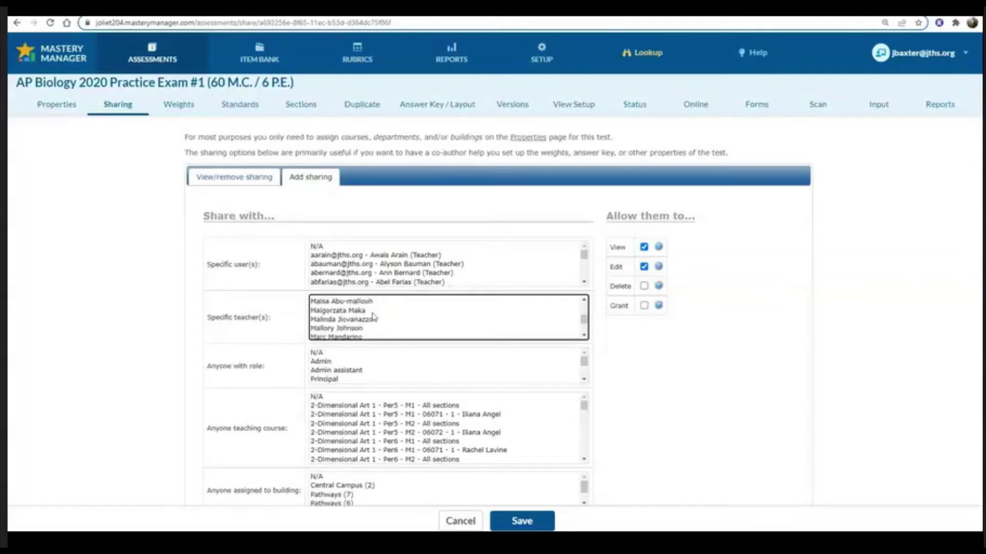
pyautogui.scroll(7, 374, 316)
pyautogui.scroll(1, 374, 317)
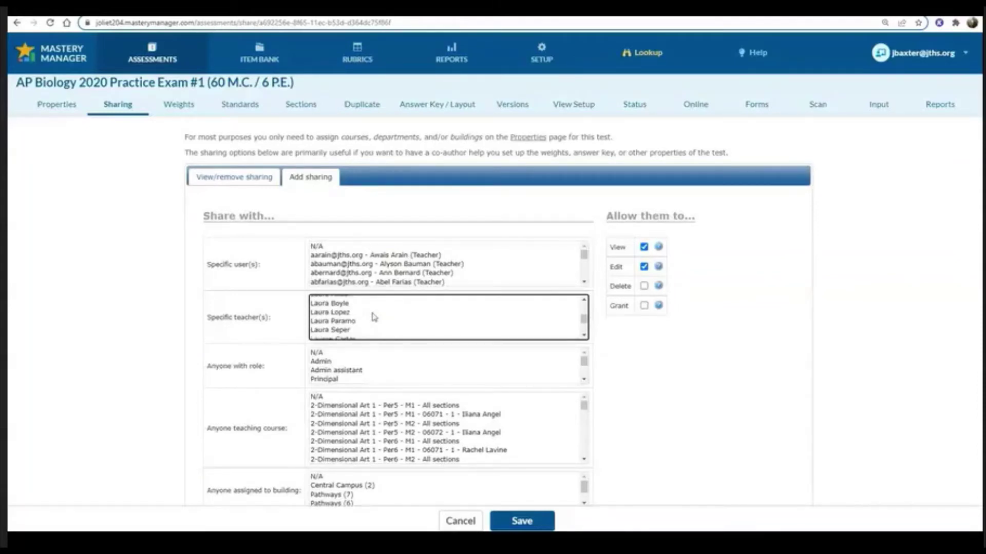
pyautogui.click(345, 304)
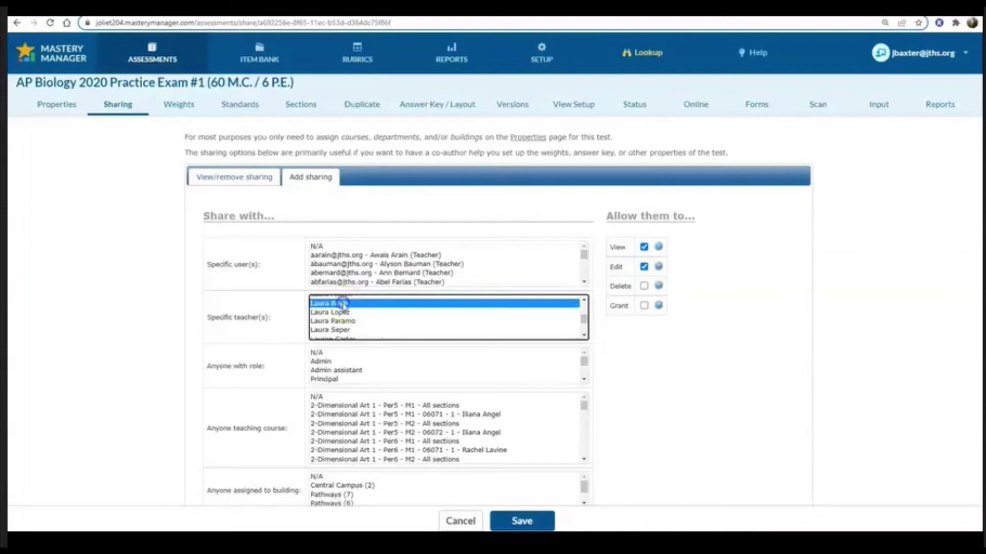
pyautogui.click(527, 524)
# - Share the exam with AP Biology Per4 - M2 and Per6 - M2 All sections, then save
pyautogui.moveTo(586, 408)
pyautogui.mouseDown()
pyautogui.moveTo(584, 427)
pyautogui.moveTo(583, 405)
pyautogui.mouseUp()
pyautogui.scroll(-3, 400, 434)
pyautogui.scroll(-3, 400, 434)
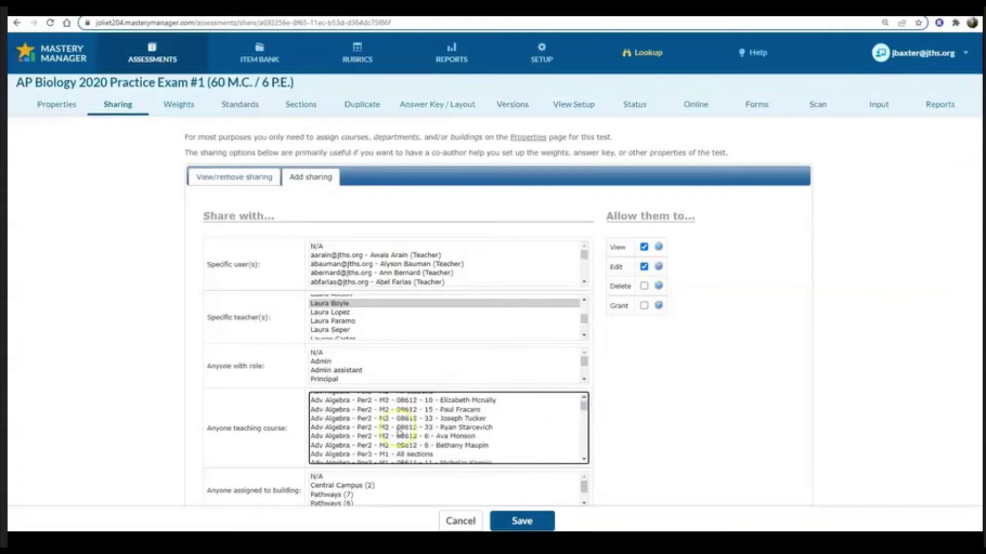
pyautogui.scroll(-10, 400, 434)
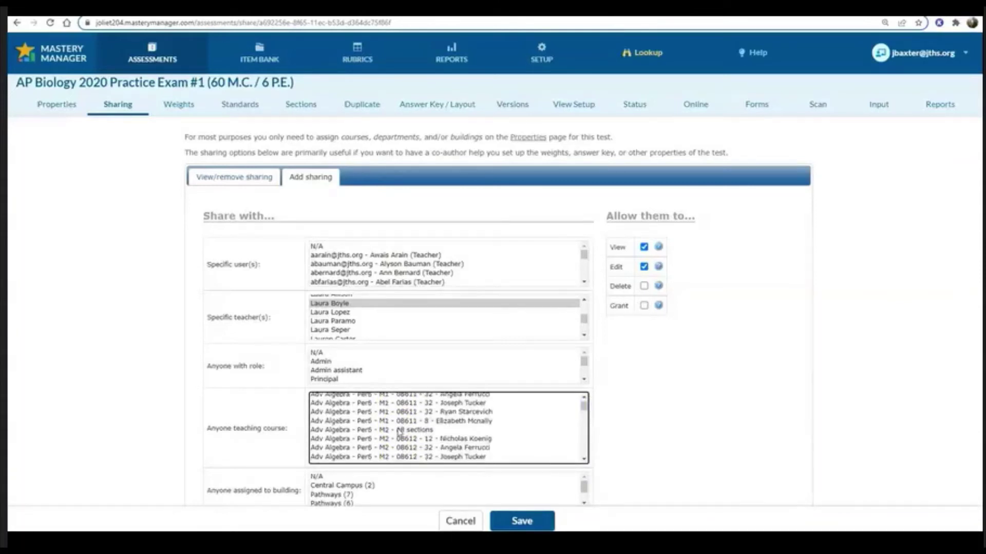
pyautogui.scroll(-15, 392, 429)
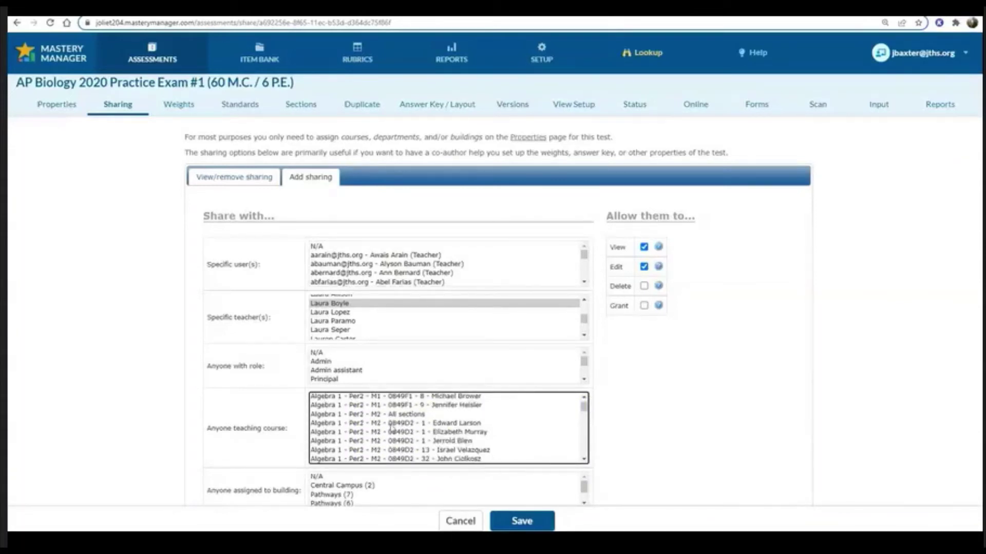
pyautogui.scroll(-15, 393, 429)
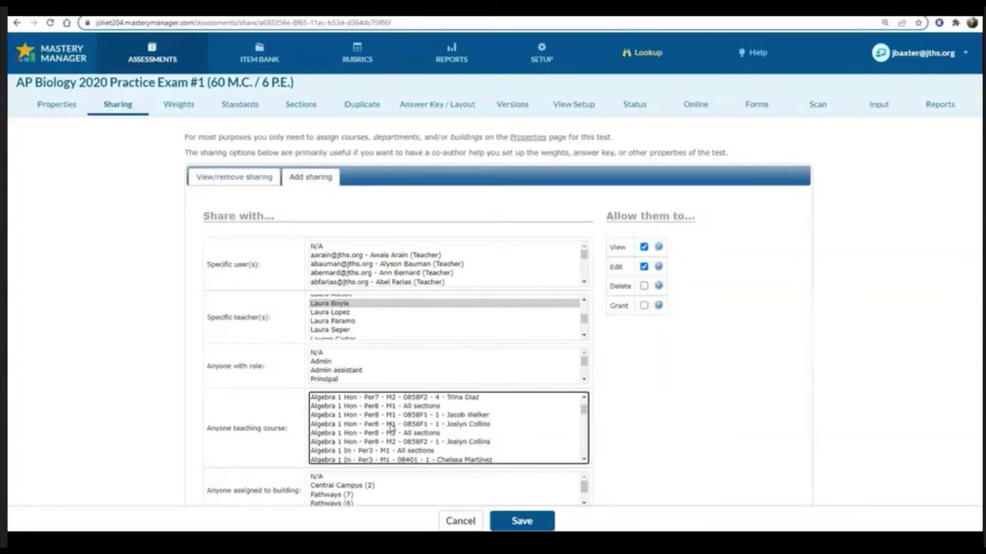
pyautogui.scroll(-10, 579, 420)
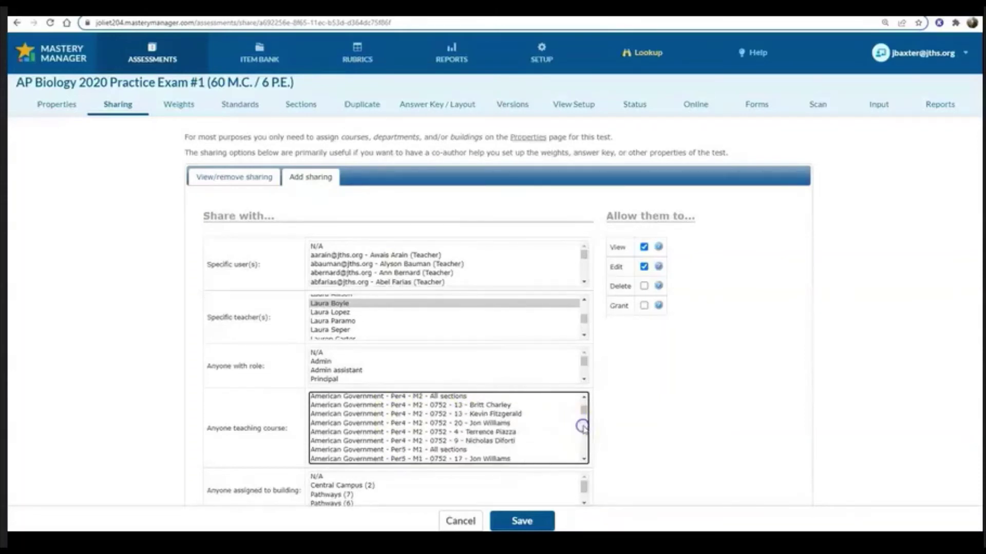
pyautogui.scroll(-15, 584, 427)
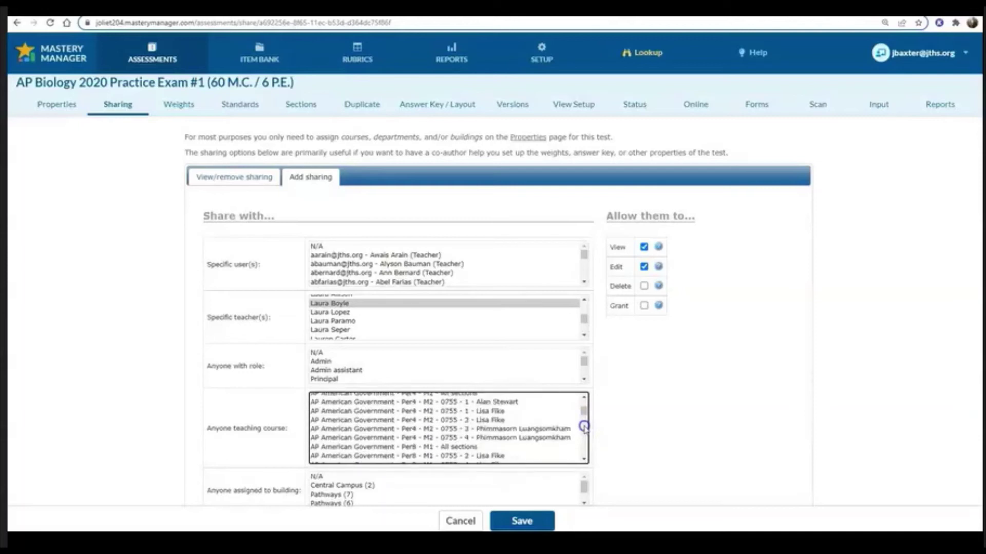
pyautogui.scroll(5, 409, 426)
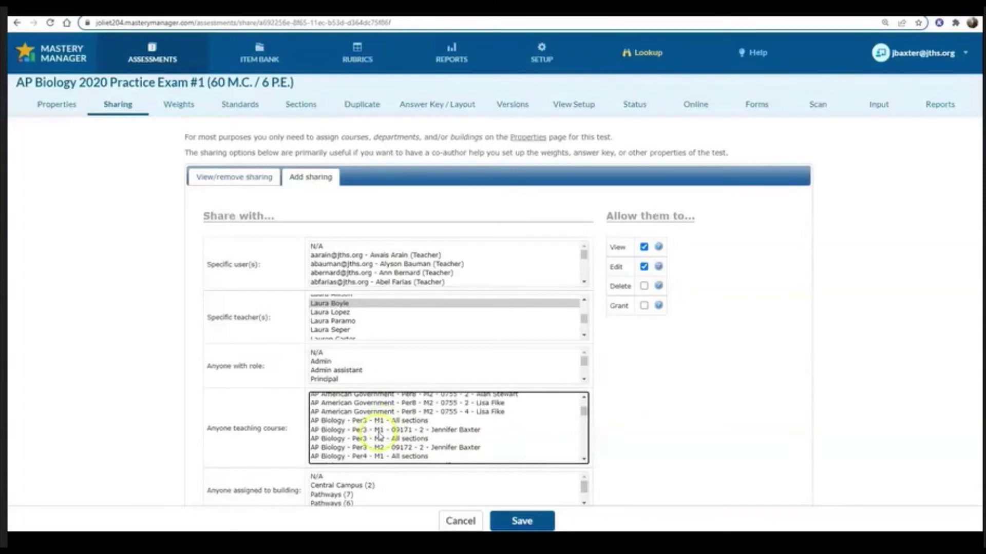
pyautogui.click(378, 445)
pyautogui.scroll(-2, 382, 436)
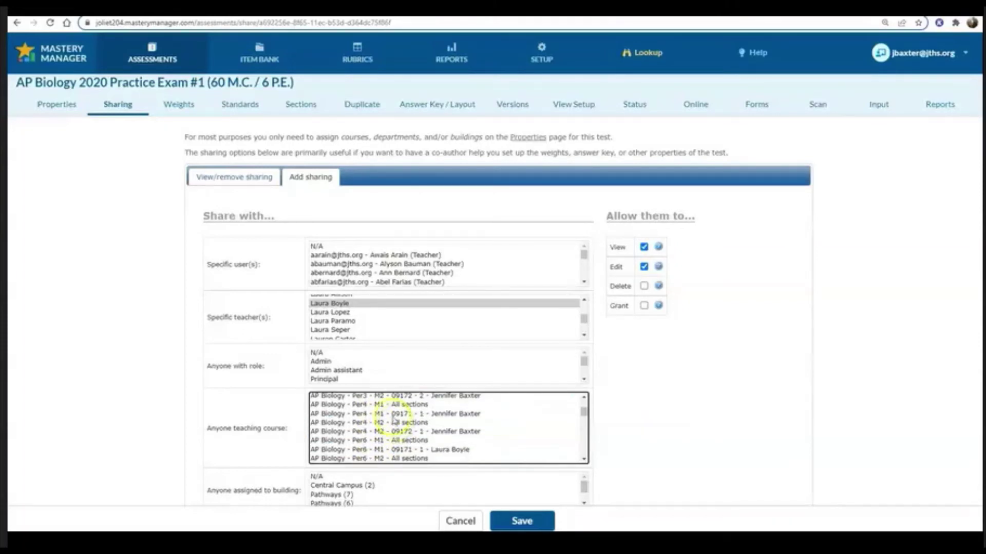
pyautogui.click(385, 423)
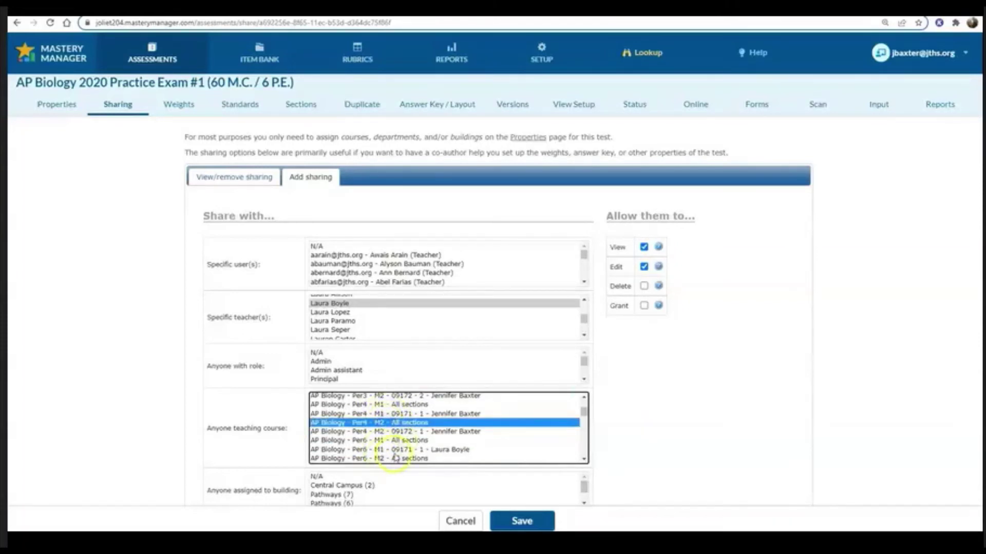
pyautogui.keyDown('ctrl'); pyautogui.click(396, 459); pyautogui.keyUp('ctrl')
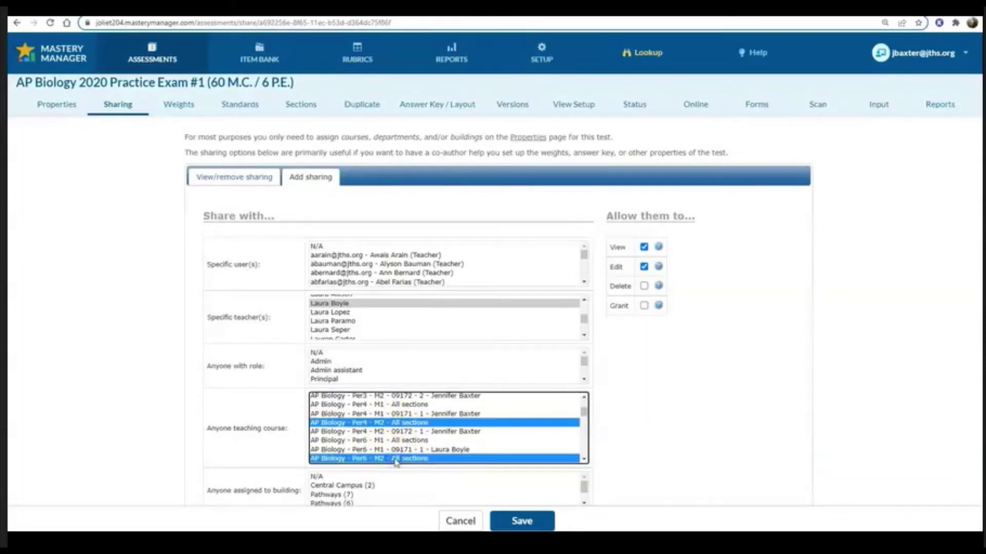
pyautogui.click(516, 529)
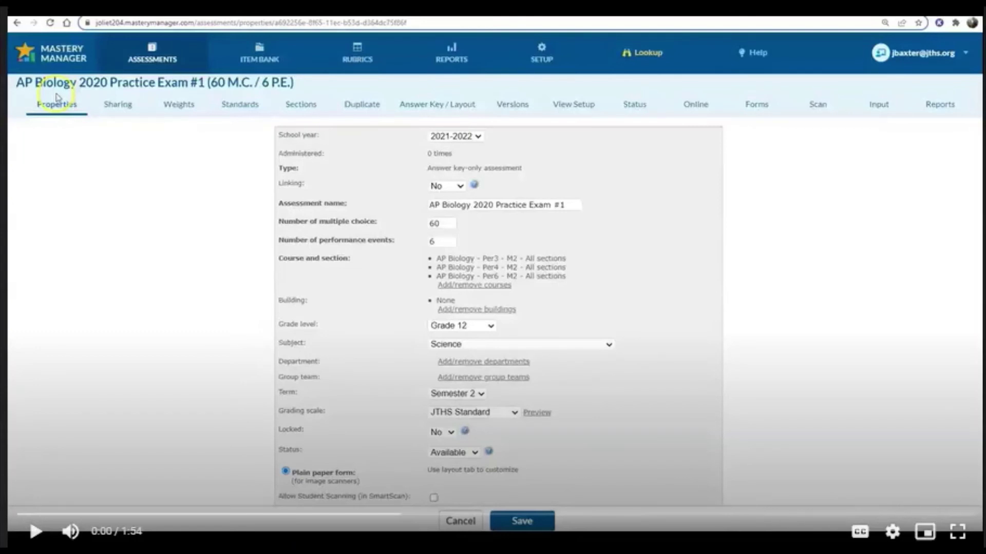
# - Go to the exam's Forms tab to begin generating the generic answer forms
pyautogui.click(37, 533)
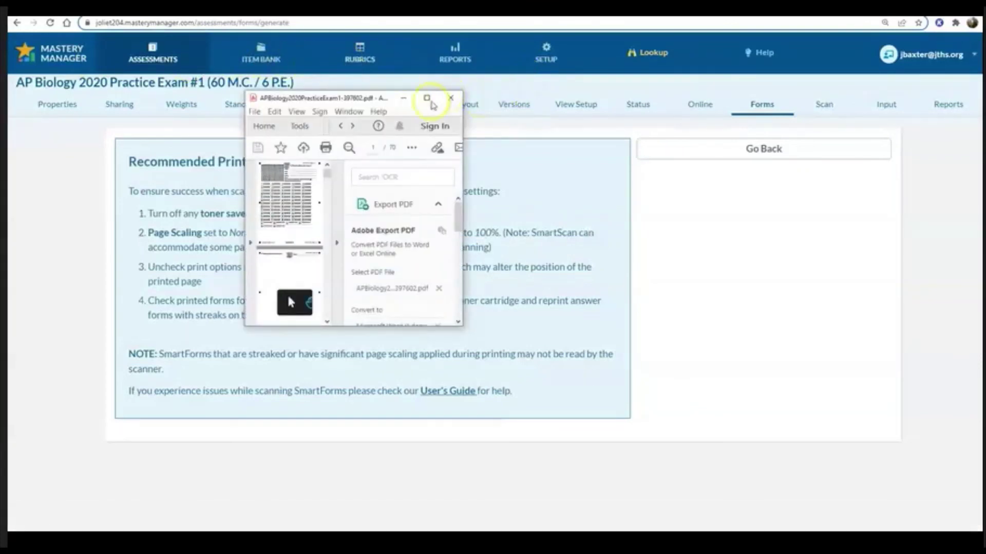
# - Maximize Acrobat, hide the tools pane, and review answer sheets through page 3 of 70
pyautogui.click(426, 98)
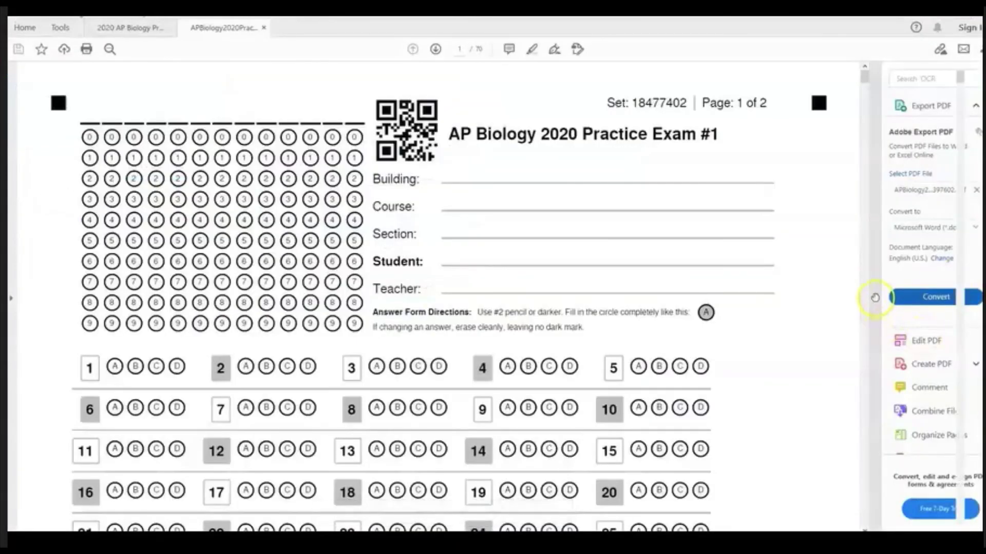
pyautogui.click(875, 300)
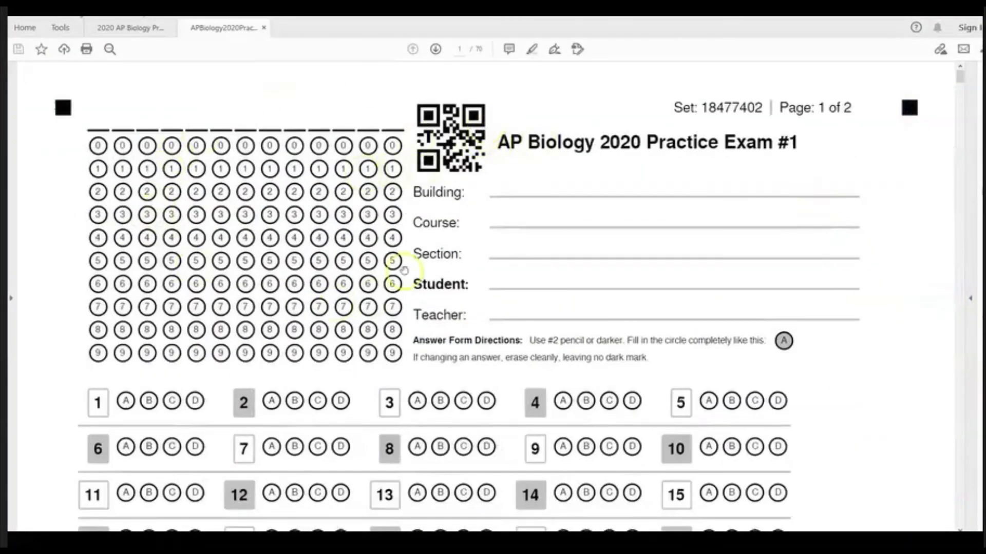
pyautogui.click(435, 49)
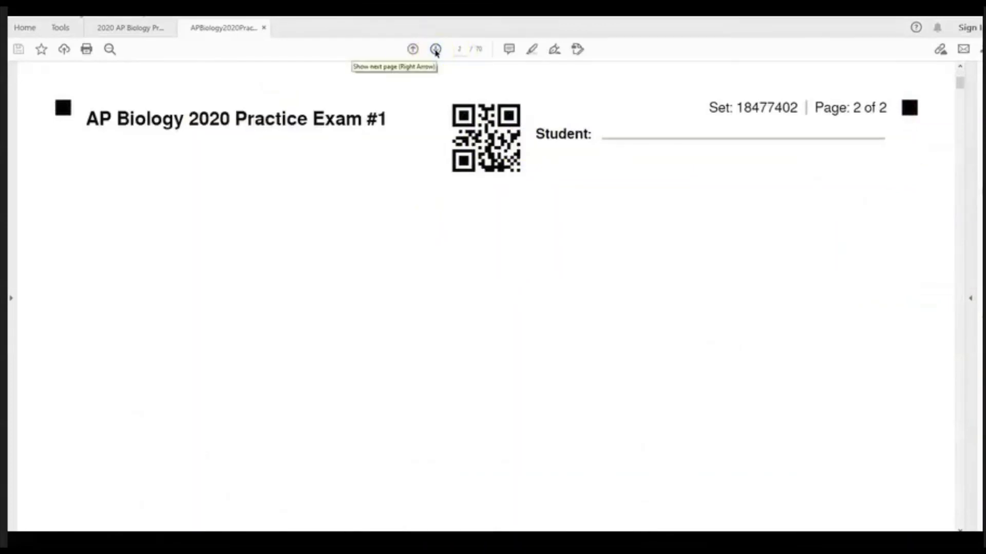
pyautogui.click(436, 50)
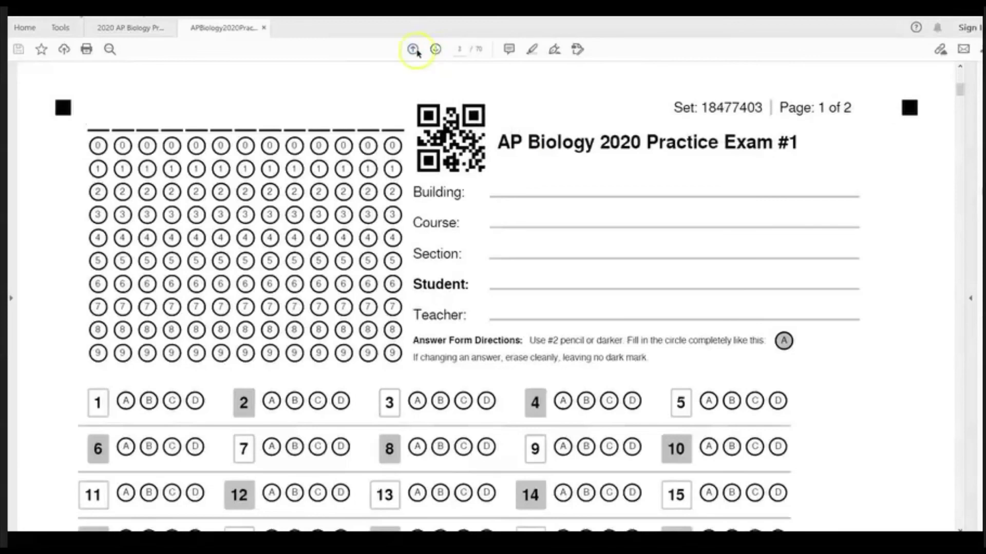
pyautogui.scroll(-5, 400, 225)
pyautogui.scroll(-7, 416, 262)
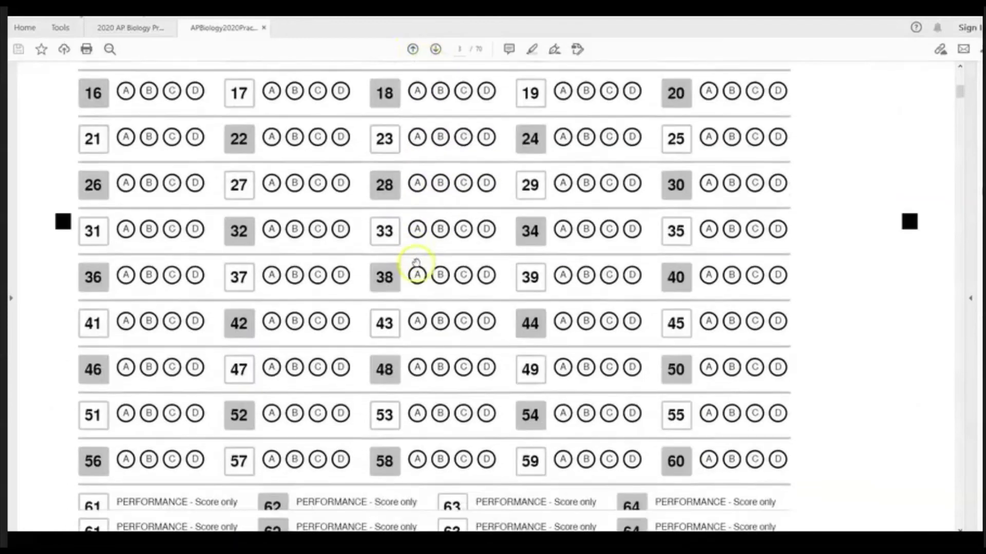
pyautogui.scroll(-5, 416, 263)
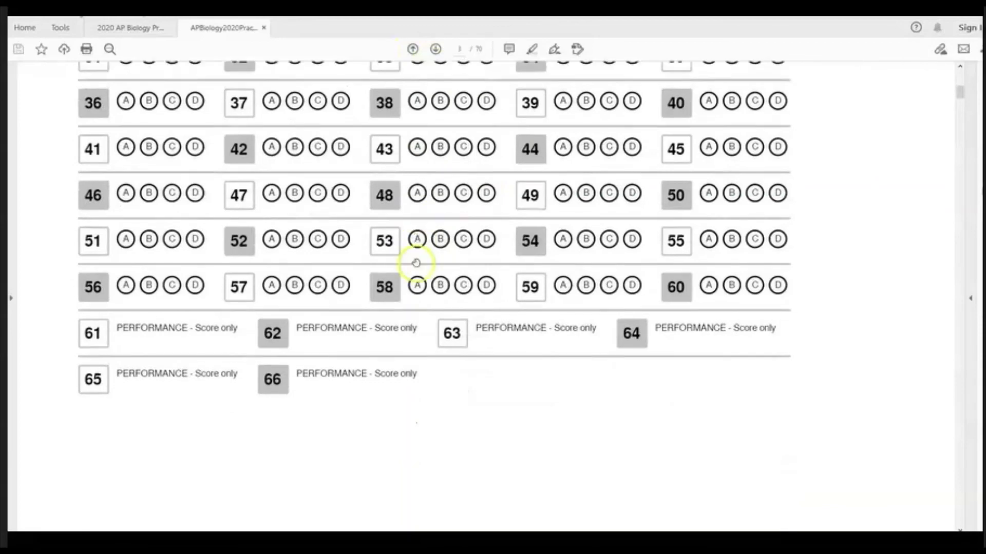
pyautogui.scroll(-5, 416, 263)
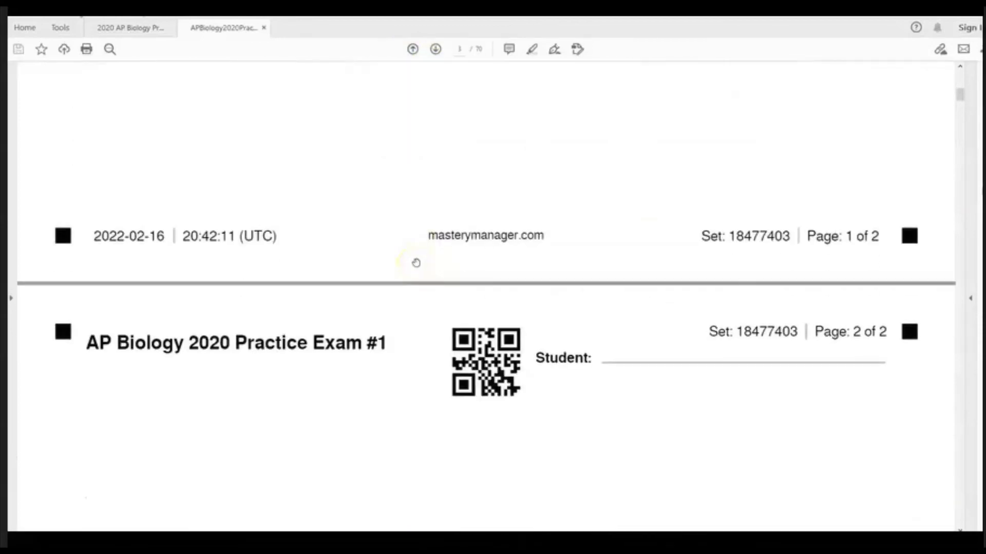